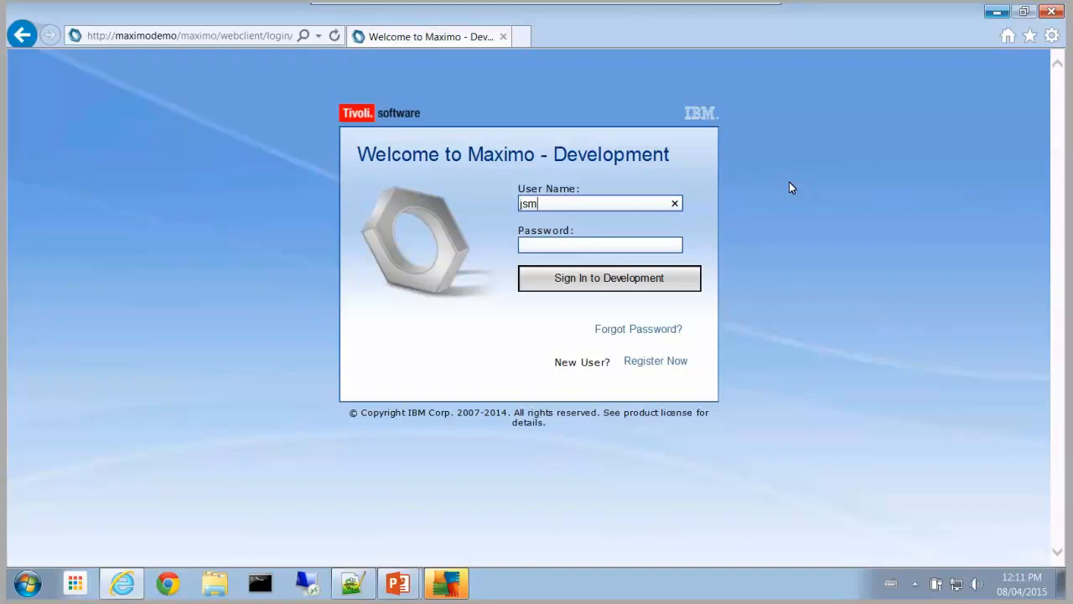
# Step: Sign in to Maximo - Development with the admin user name and password
pyautogui.write('ith')
pyautogui.press('Tab')
pyautogui.press('Return')
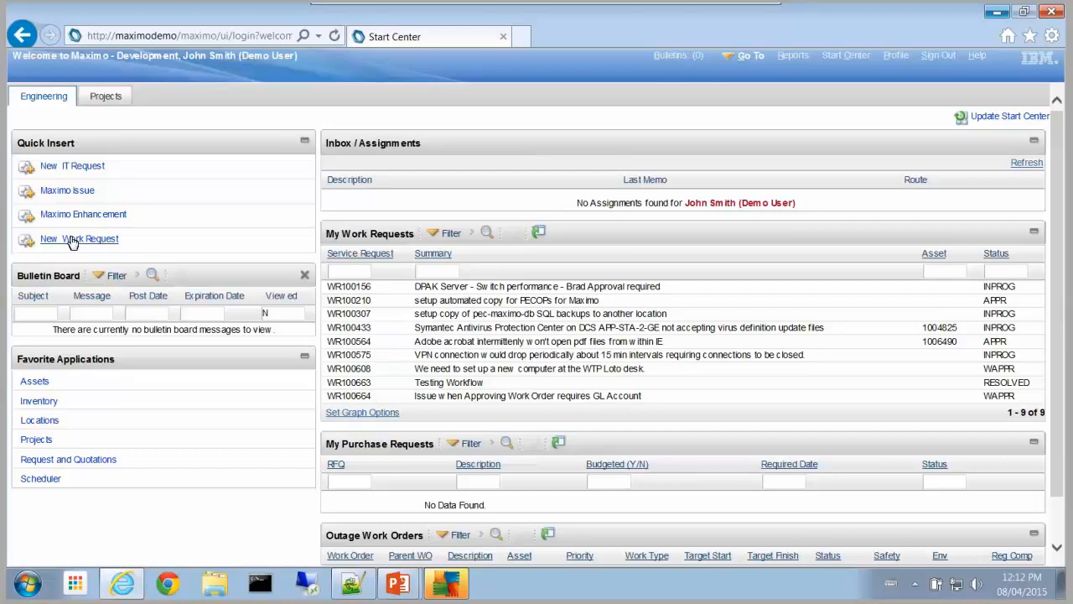
# Step: Start a new Maximo Issue request from the Quick Insert links
pyautogui.click(69, 194)
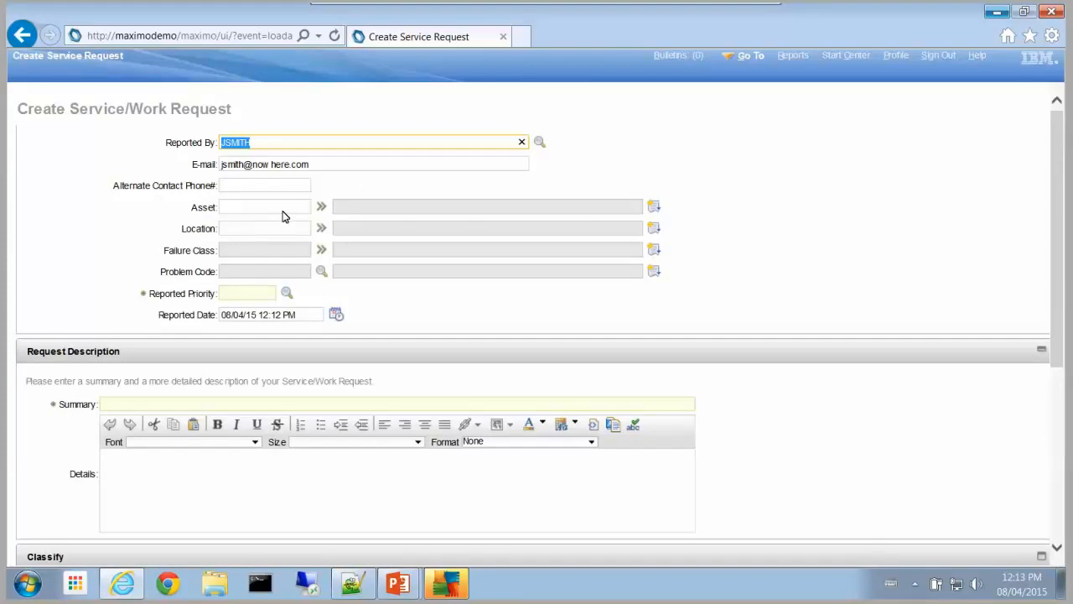
# Step: Choose reported priority 3 (30 Days) from the priority lookup
pyautogui.click(283, 211)
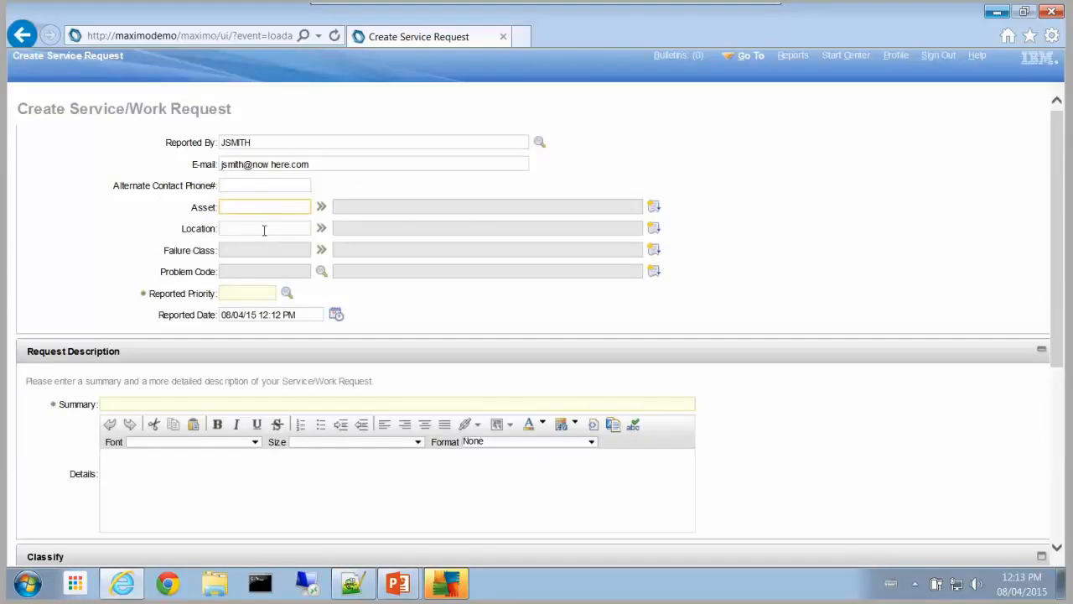
pyautogui.click(264, 230)
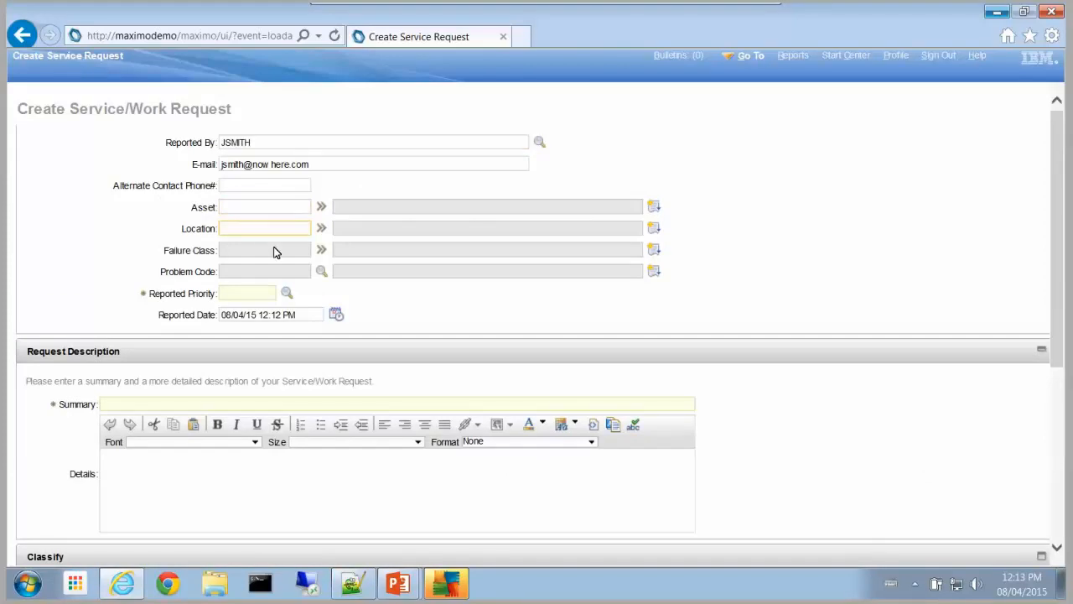
pyautogui.click(254, 295)
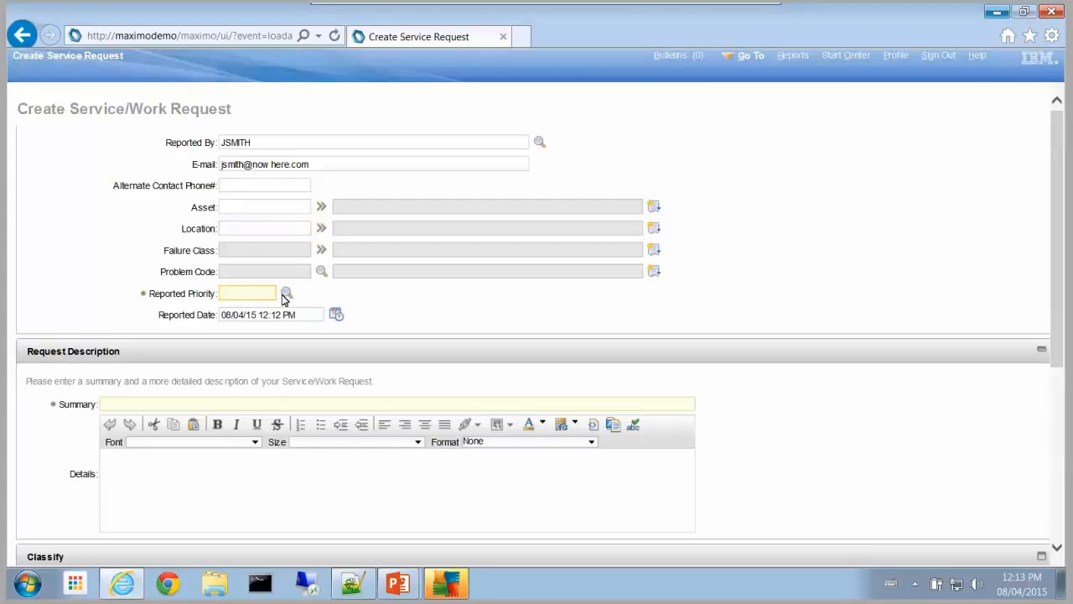
pyautogui.click(283, 294)
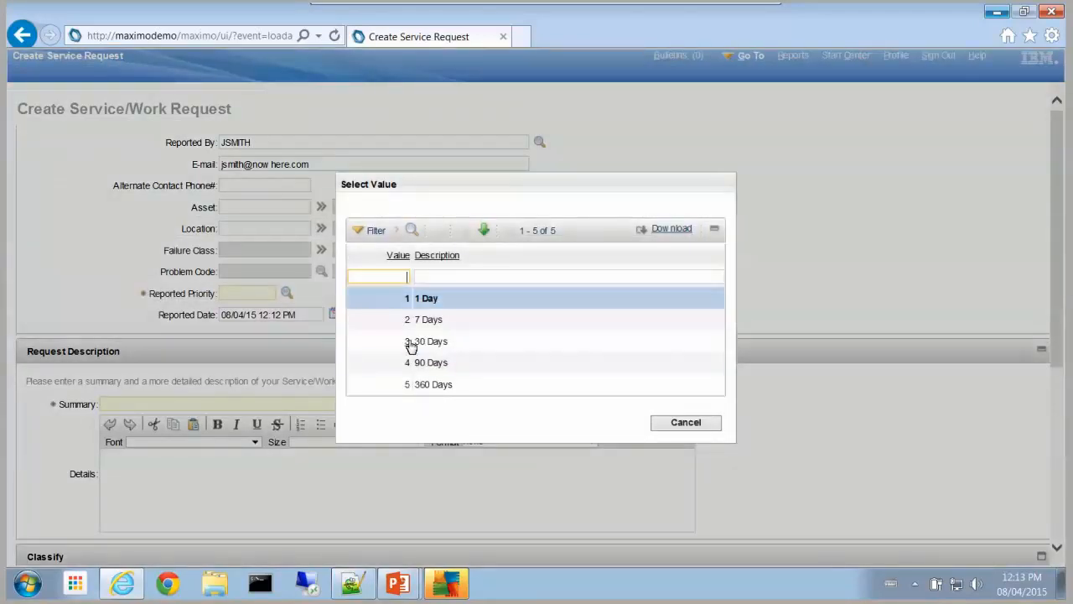
pyautogui.click(417, 343)
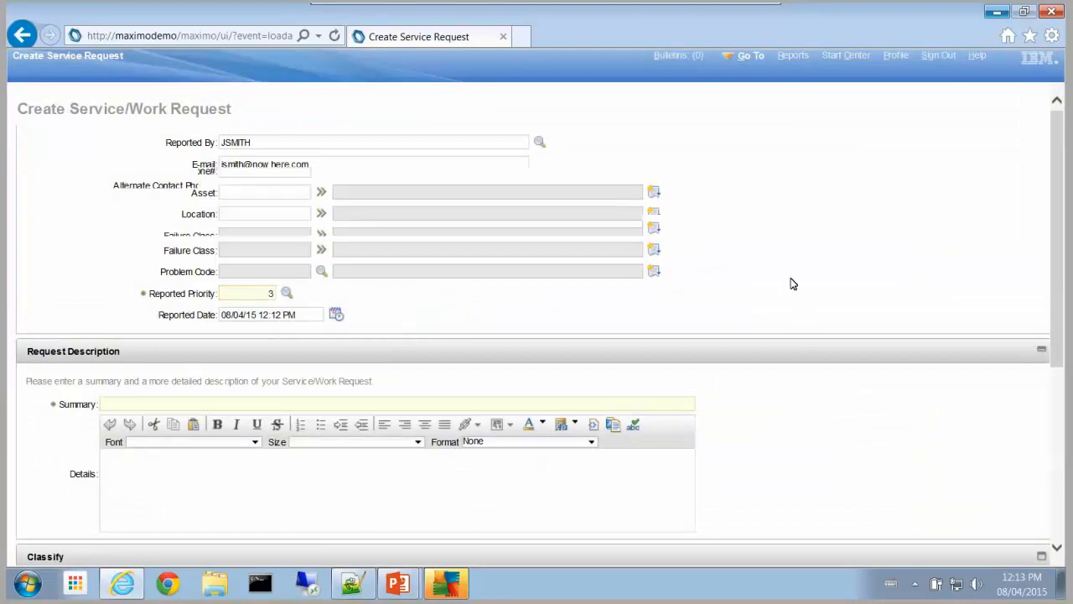
pyautogui.scroll(-1, 792, 284)
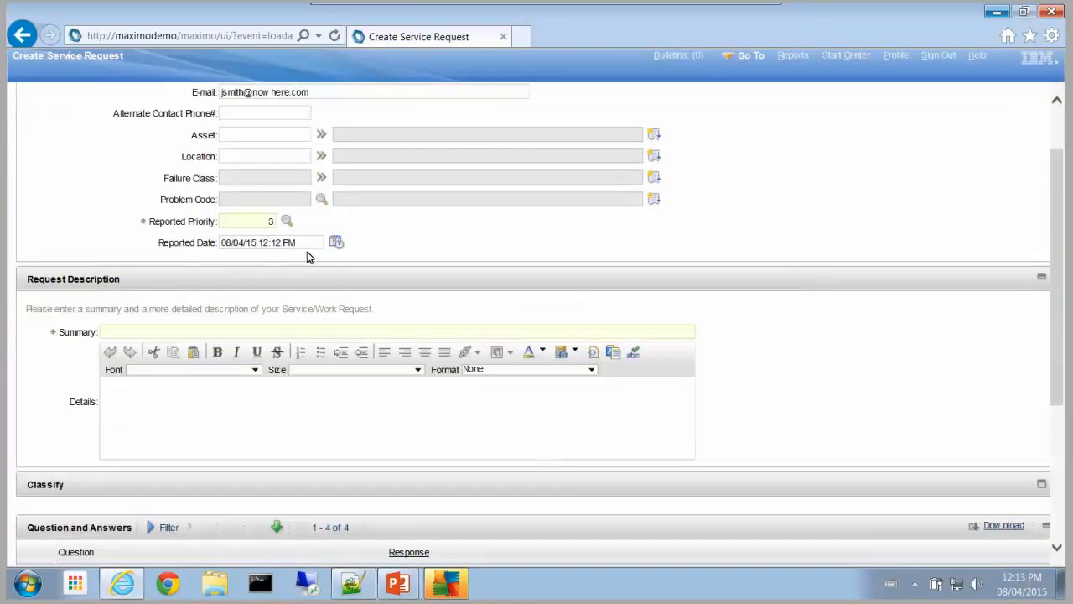
pyautogui.scroll(-1, 311, 283)
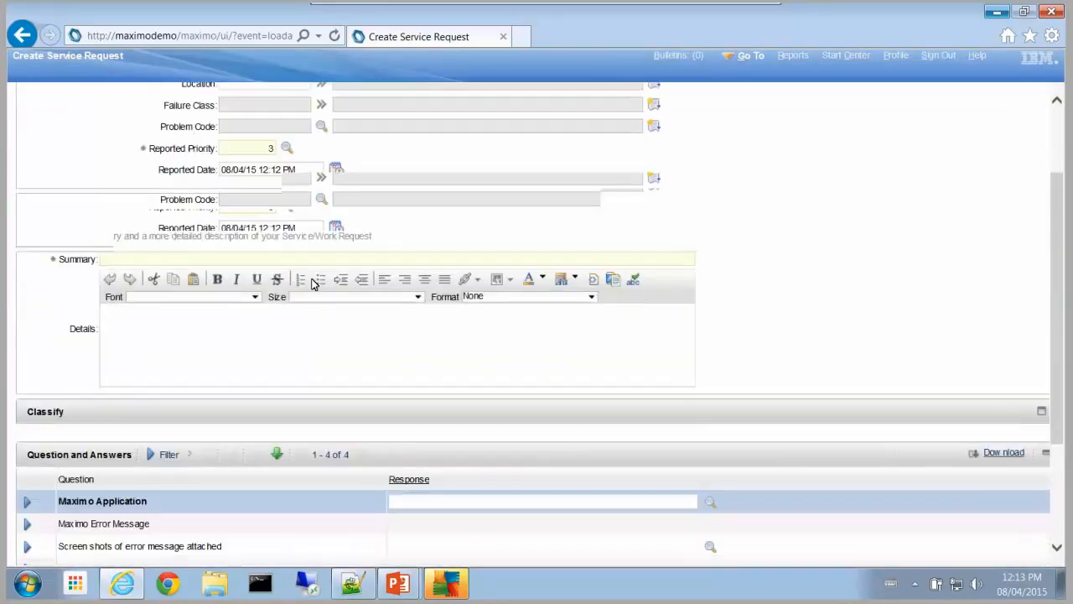
pyautogui.scroll(-1, 311, 282)
pyautogui.click(187, 183)
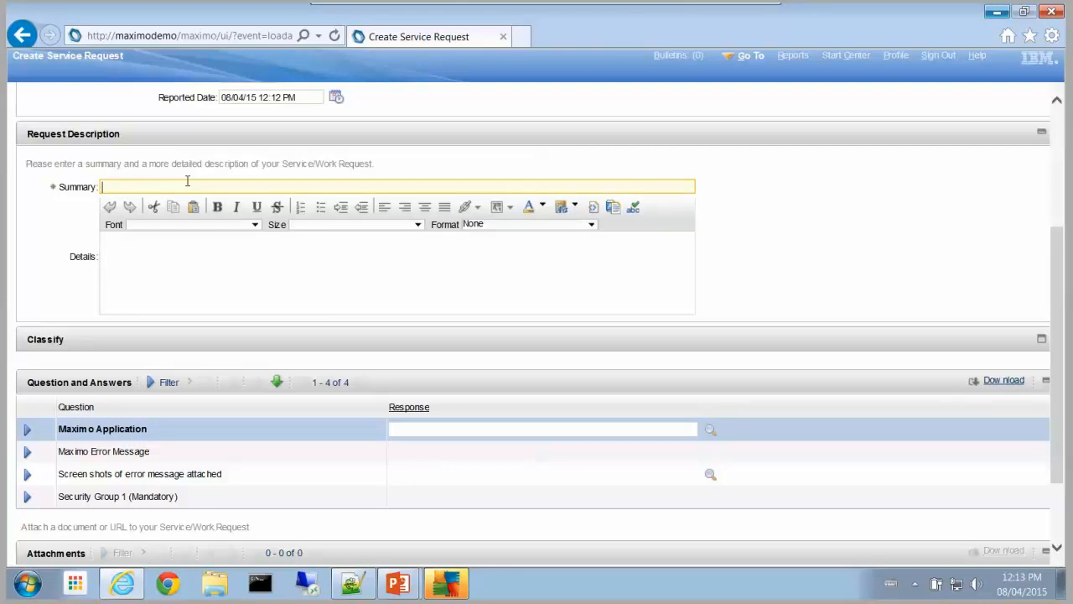
# Step: Enter 'I don't have access to the Job Plan application' as the request summary
pyautogui.write("I don't have access to the Job Plan application")
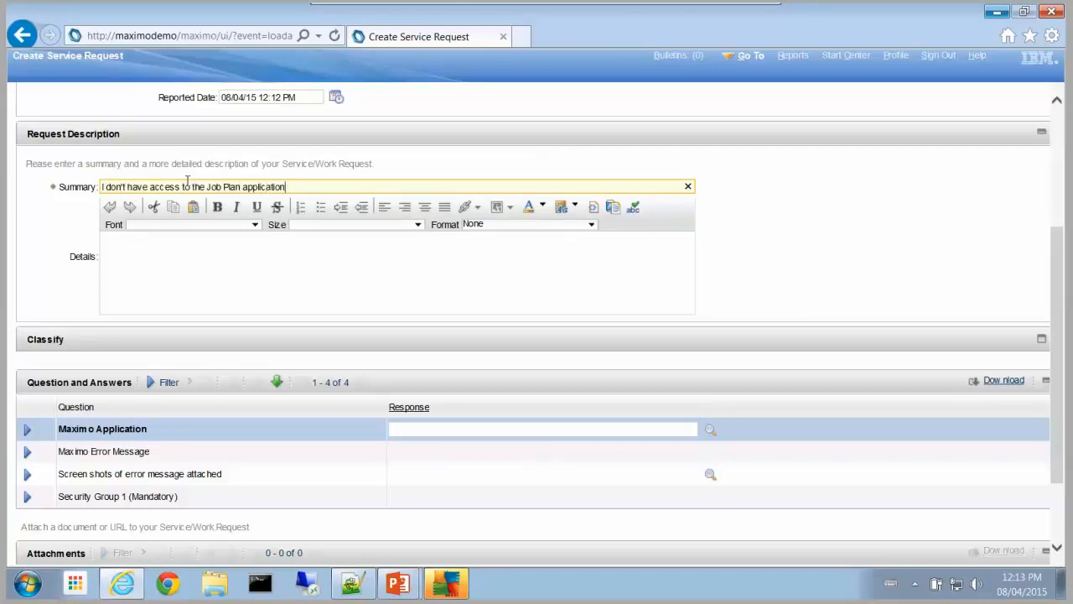
pyautogui.click(210, 249)
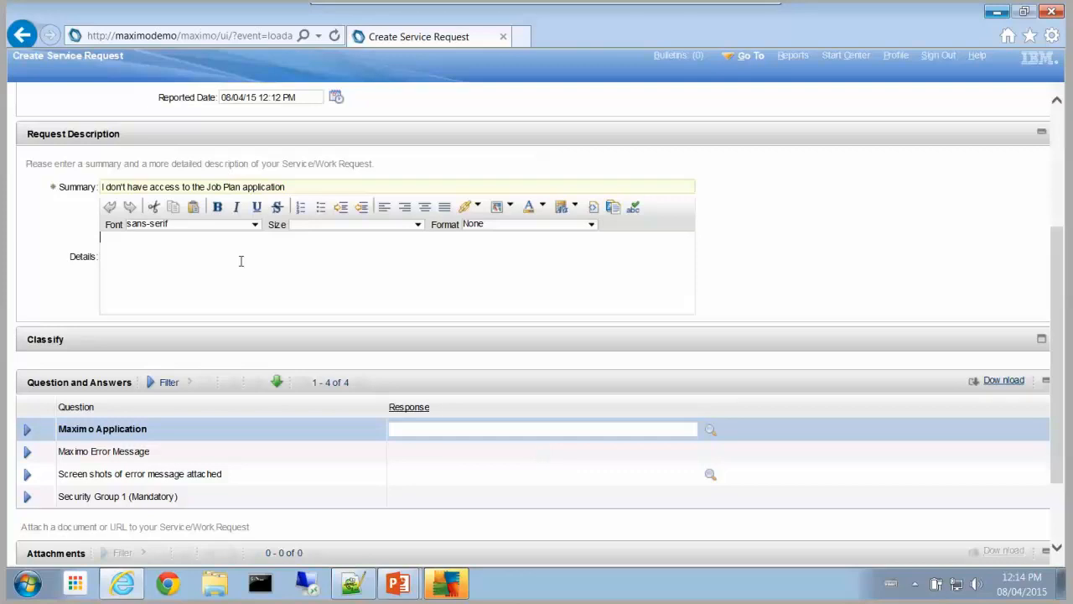
pyautogui.scroll(-2, 362, 340)
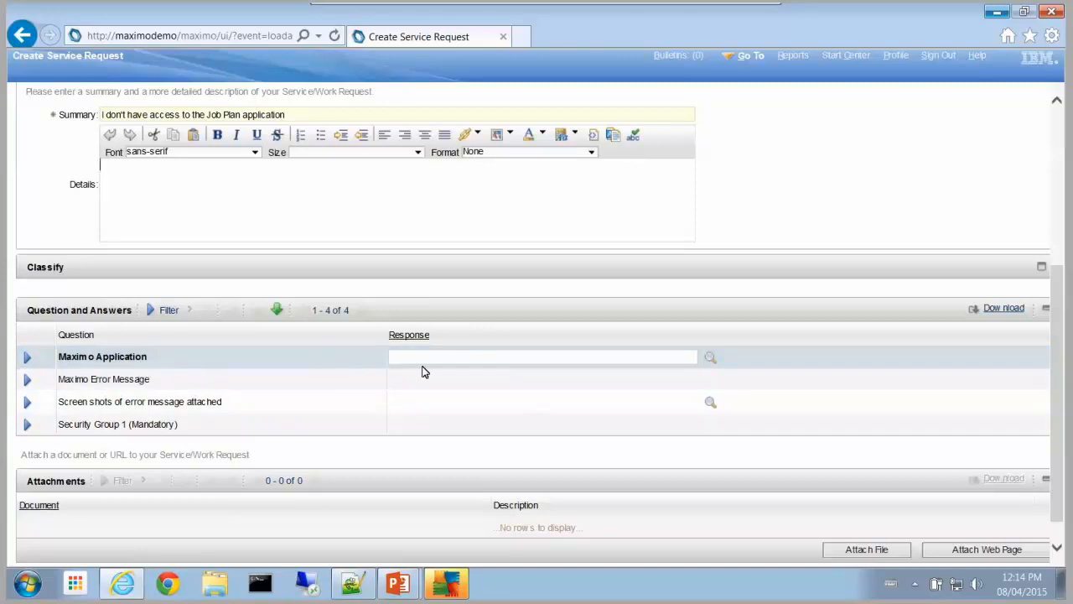
# Step: Answer the Maximo Application question with Job Plan
pyautogui.click(710, 359)
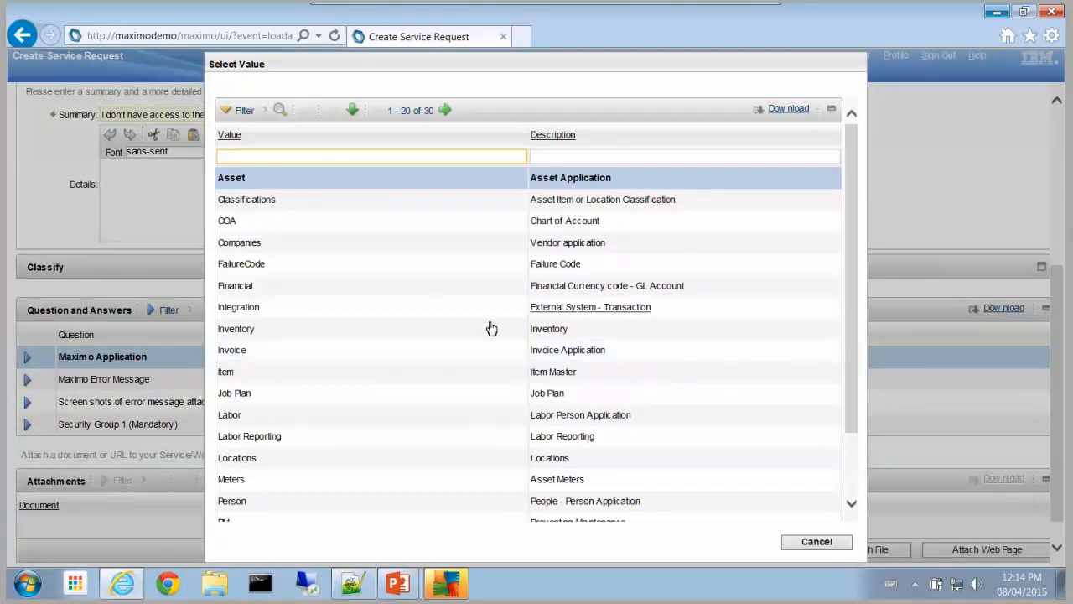
pyautogui.scroll(-1, 458, 333)
pyautogui.scroll(-2, 448, 360)
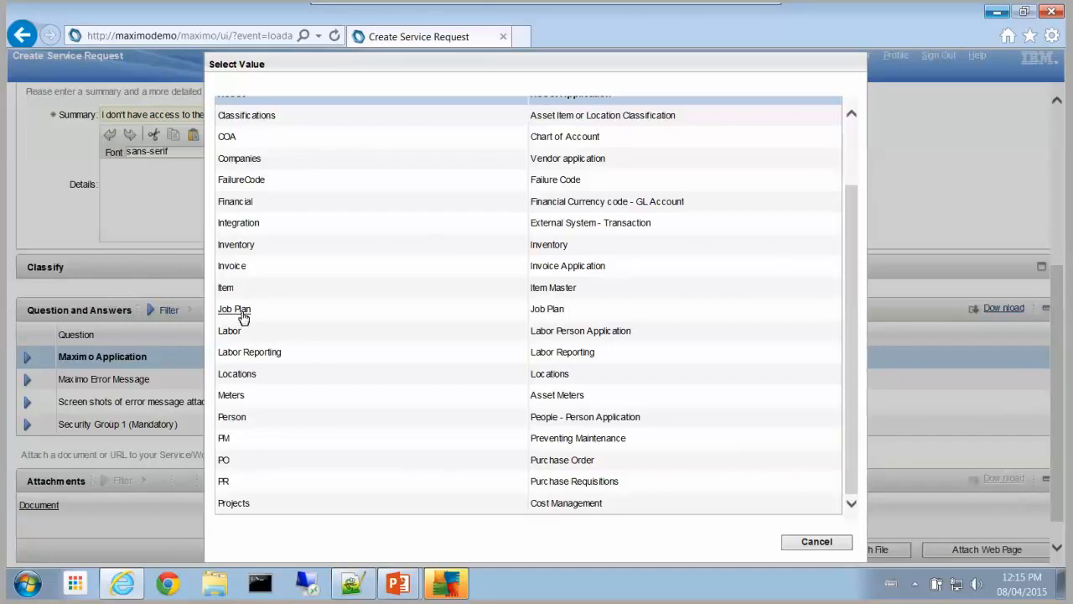
pyautogui.click(235, 310)
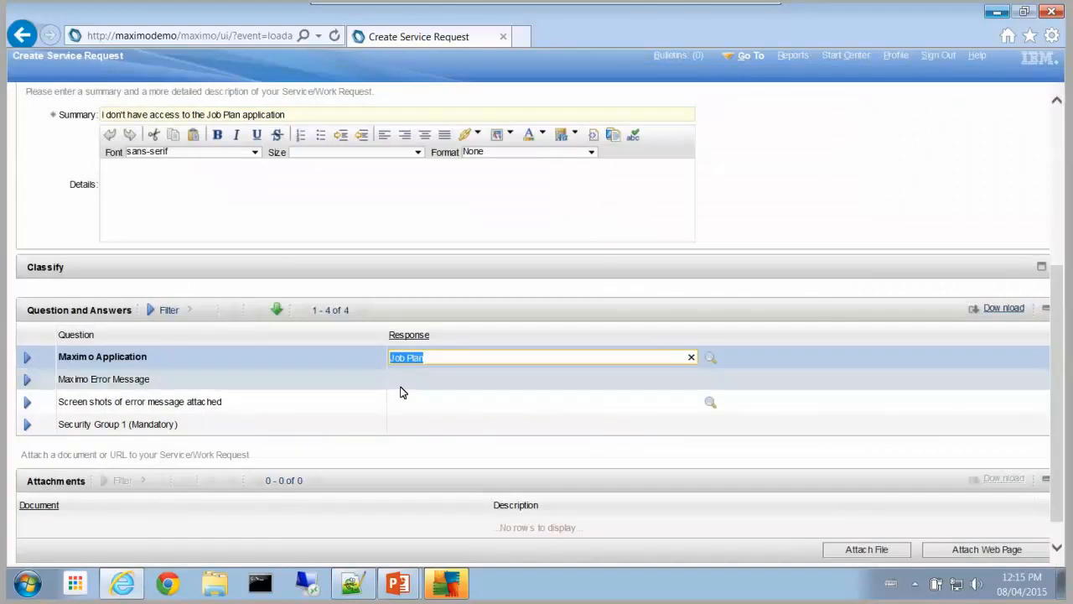
# Step: Answer the Maximo Error Message question with BMXAA
pyautogui.click(401, 384)
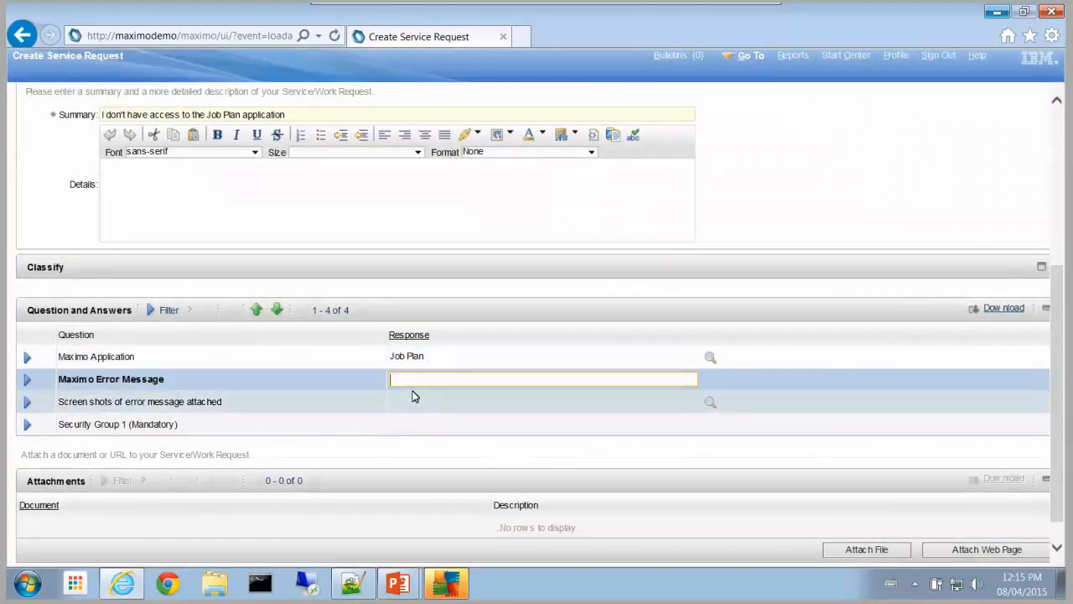
pyautogui.write('BMXAA')
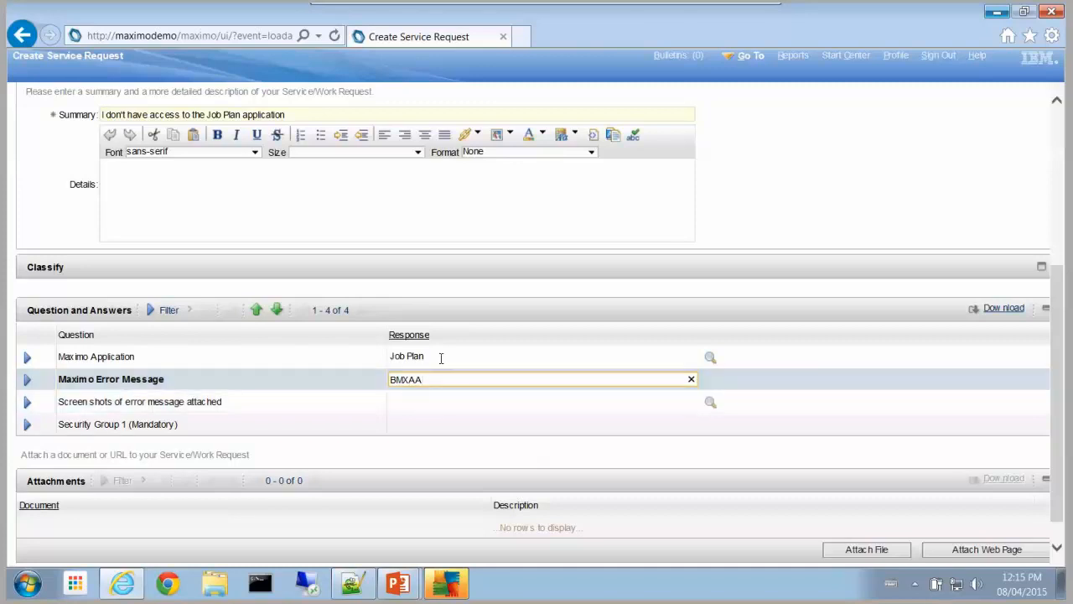
pyautogui.click(448, 403)
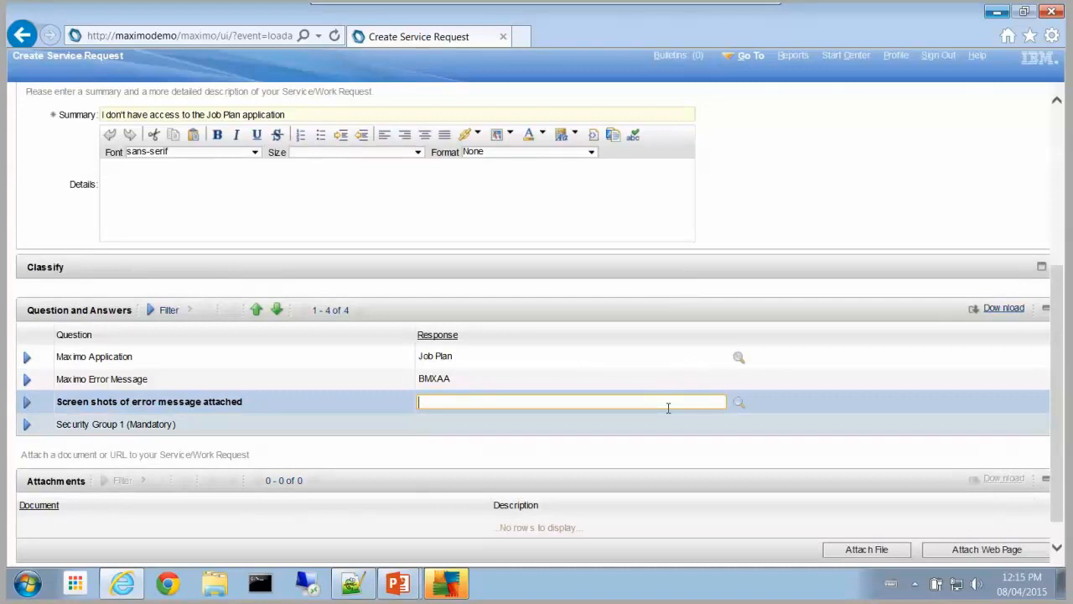
# Step: Answer NO to the screenshots-attached question
pyautogui.click(745, 402)
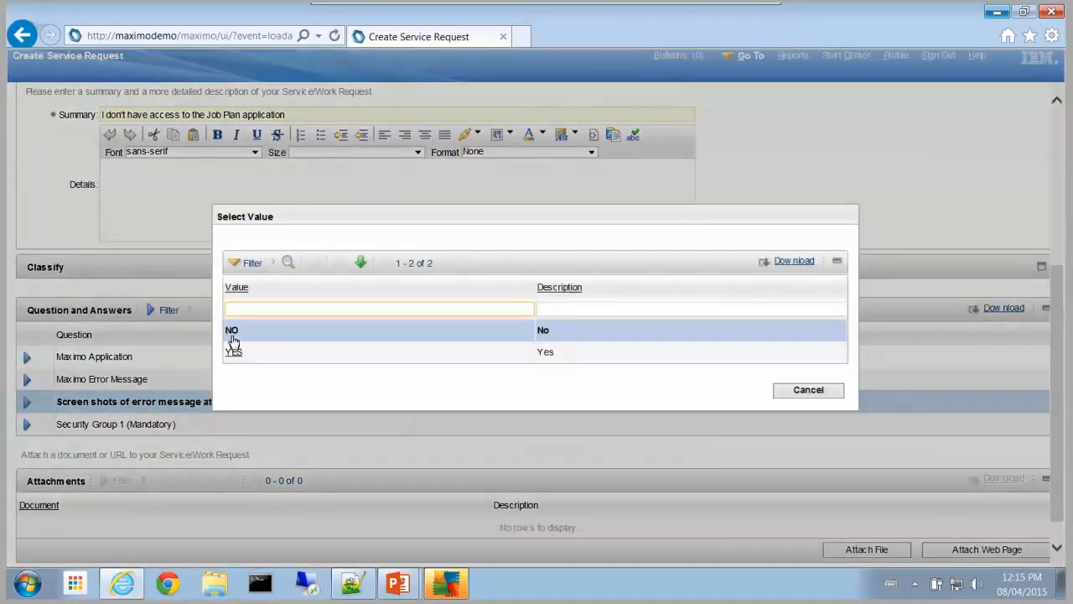
pyautogui.click(232, 335)
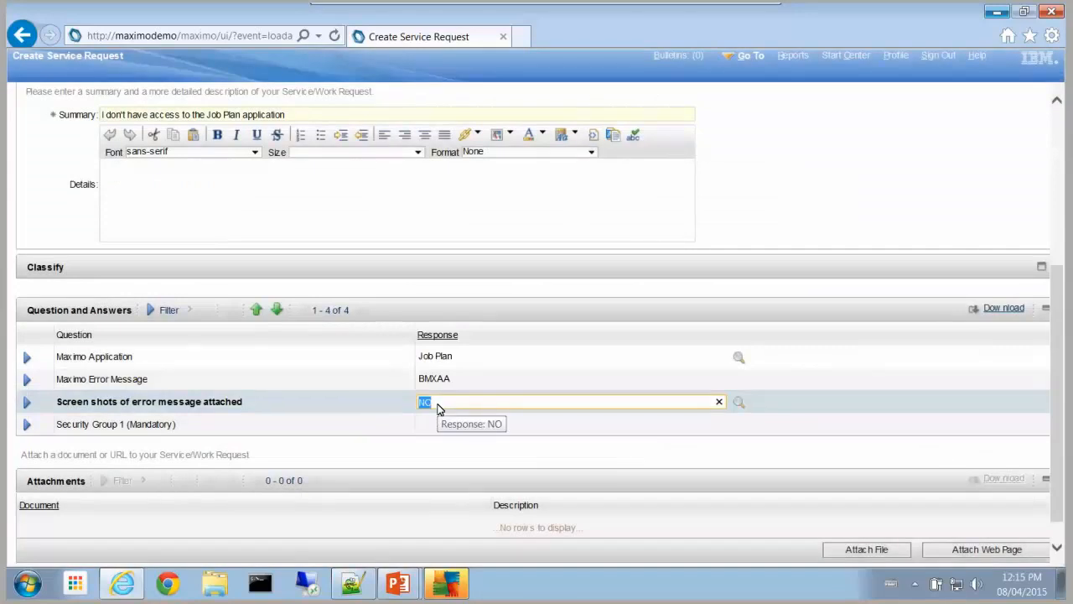
pyautogui.click(414, 408)
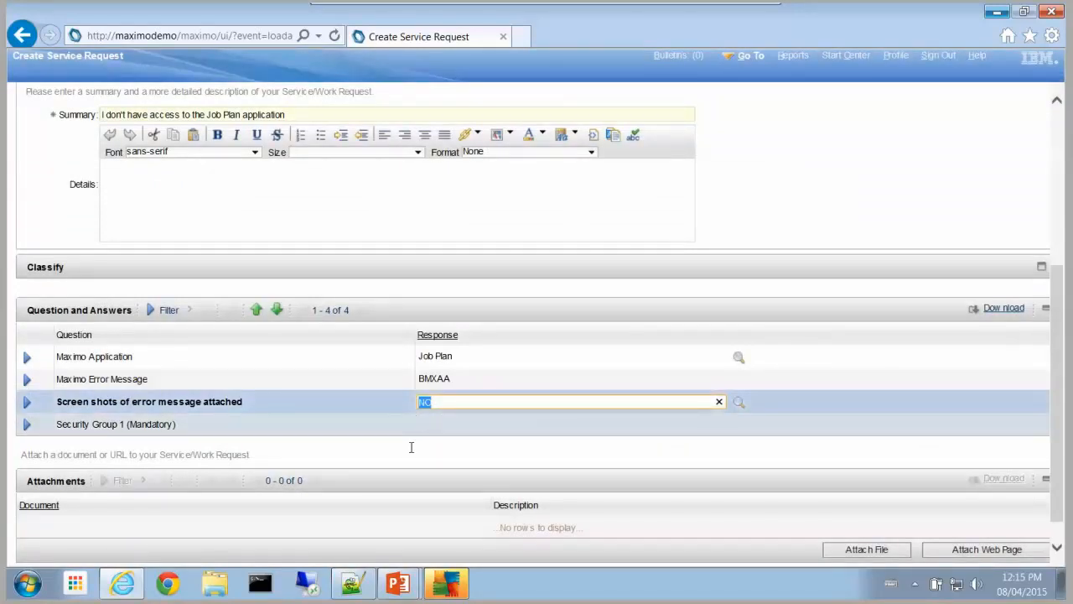
pyautogui.click(139, 427)
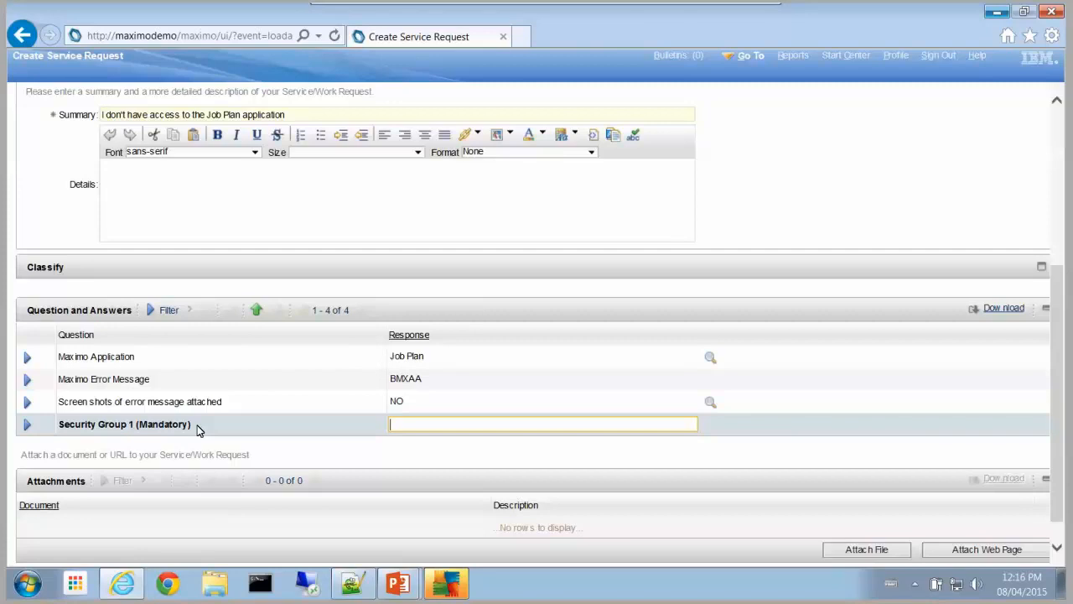
pyautogui.write('Planning')
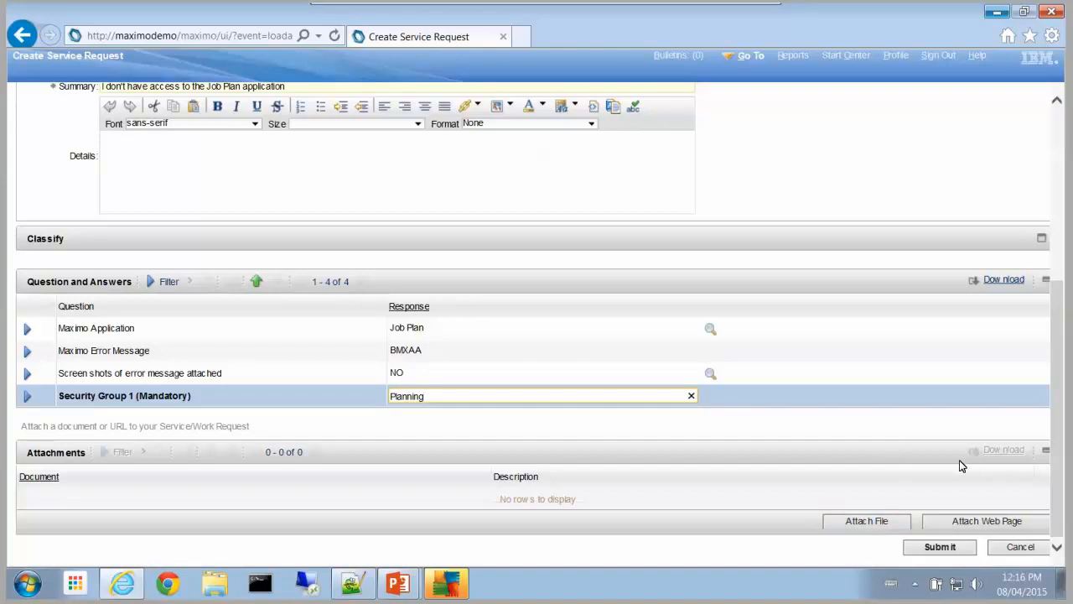
pyautogui.scroll(1, 891, 397)
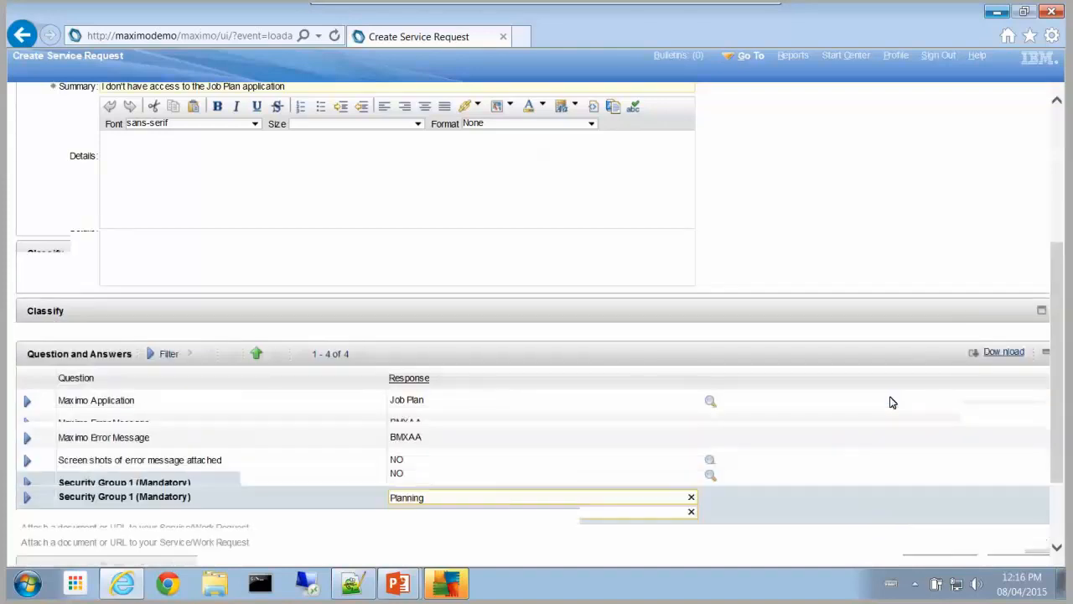
pyautogui.scroll(5, 880, 385)
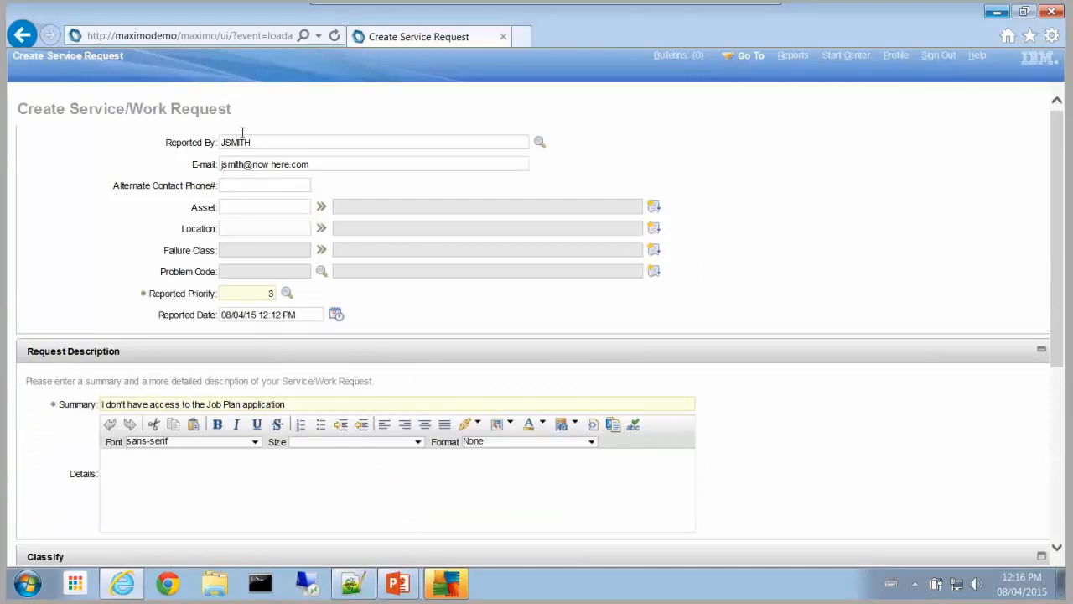
pyautogui.scroll(-1, 266, 277)
pyautogui.scroll(-1, 269, 232)
pyautogui.scroll(-4, 354, 270)
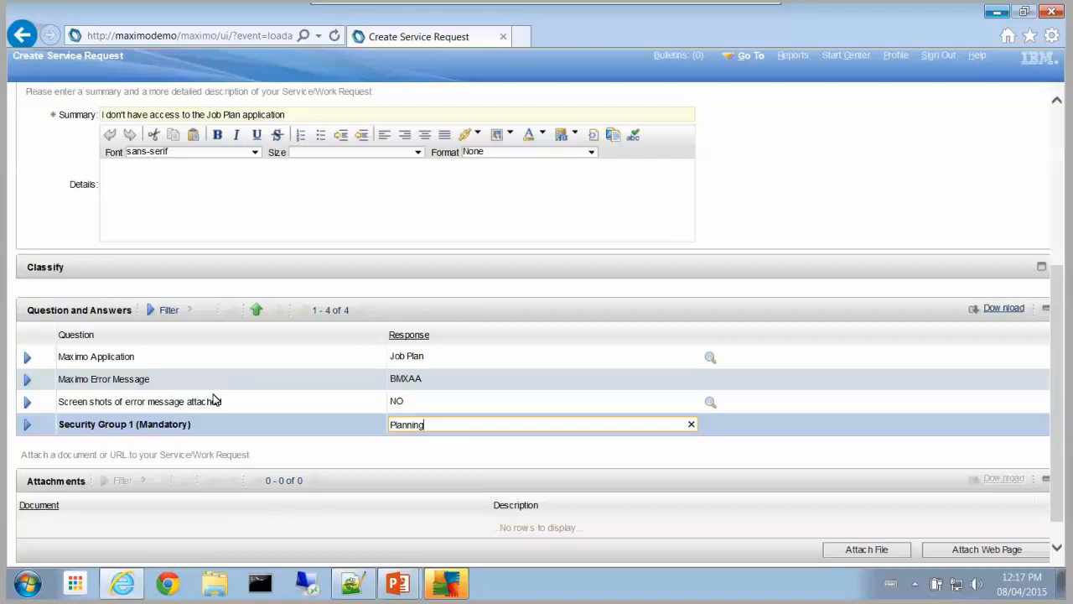
pyautogui.scroll(-1, 565, 438)
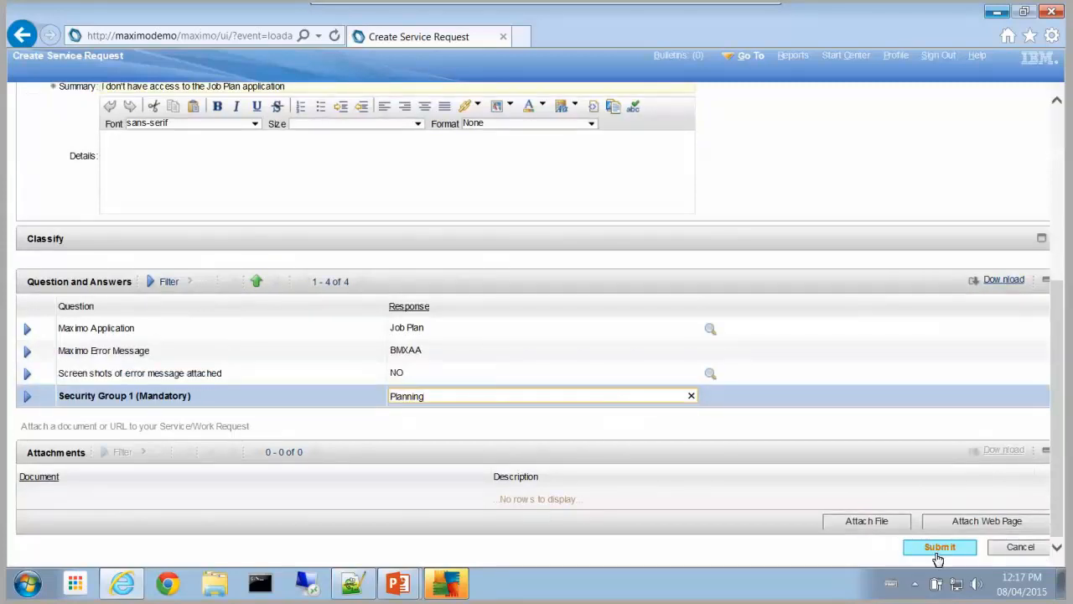
# Step: Submit the request, note its number WR100665, and view its details
pyautogui.click(938, 553)
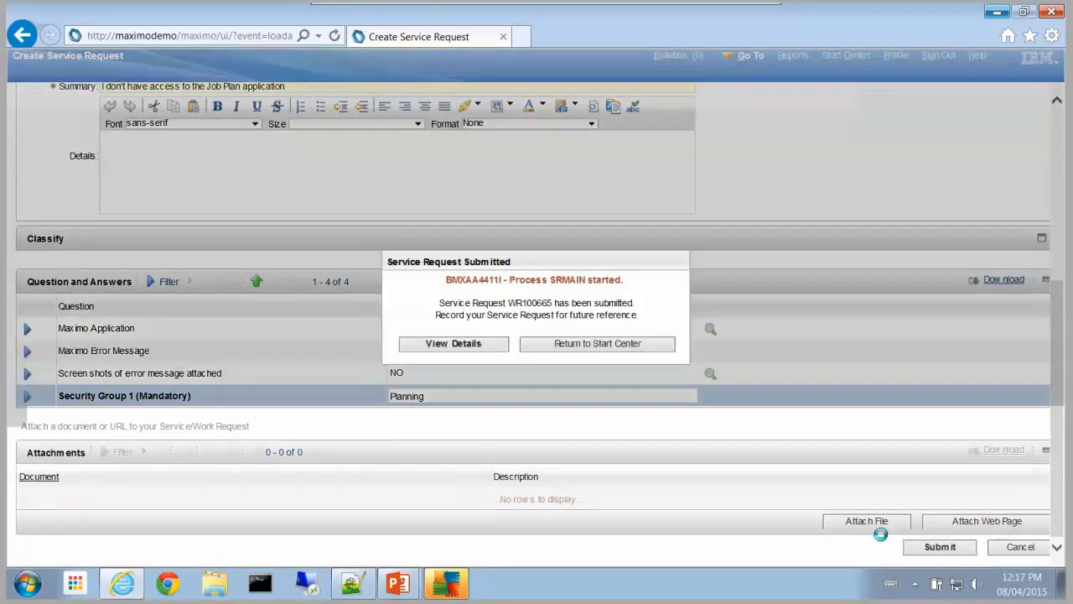
pyautogui.moveTo(508, 302); pyautogui.dragTo(554, 307)
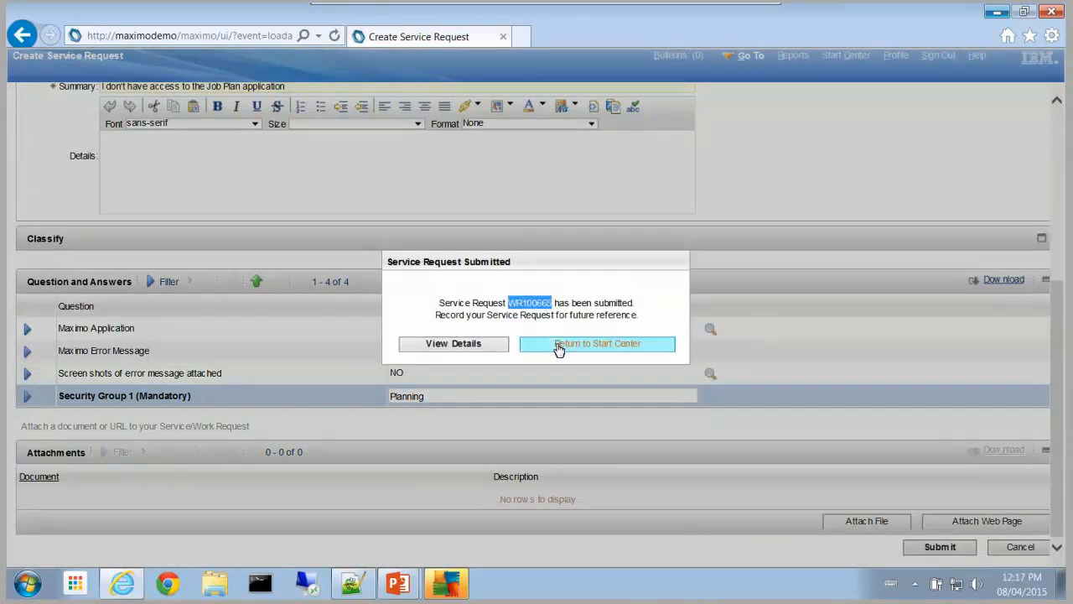
pyautogui.click(473, 347)
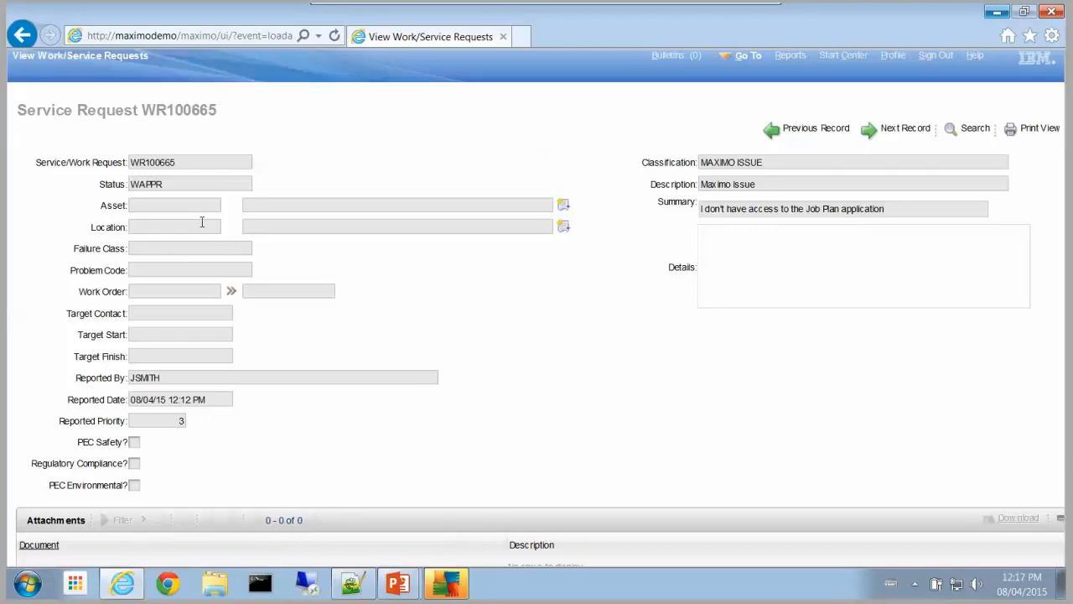
# Step: Review the WR100665 record in WAPPR status, then go back to the Start Center
pyautogui.scroll(-3, 335, 310)
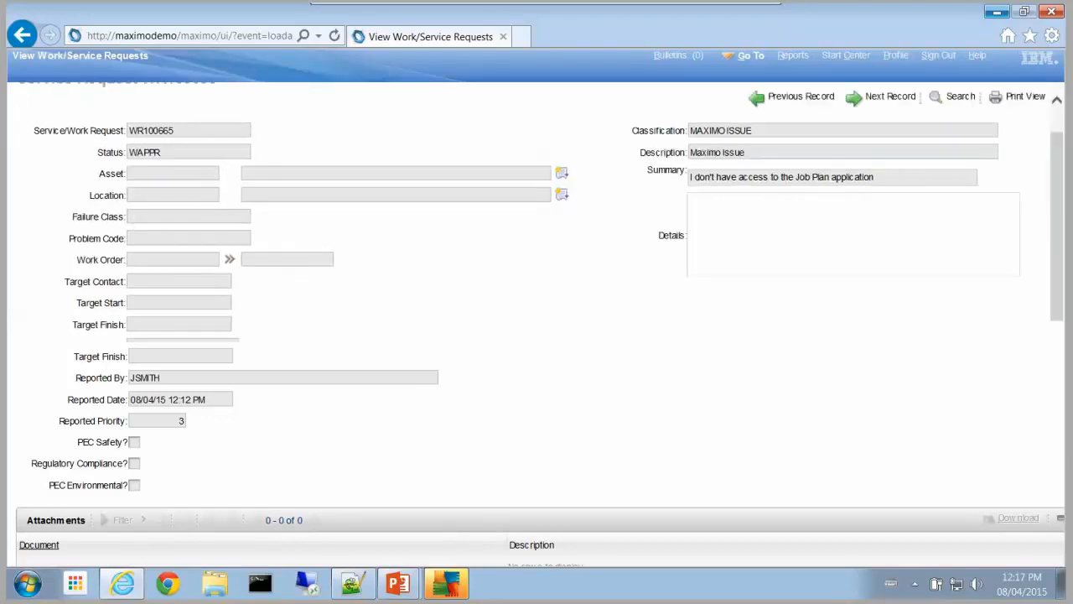
pyautogui.scroll(-2, 394, 306)
pyautogui.scroll(3, 391, 299)
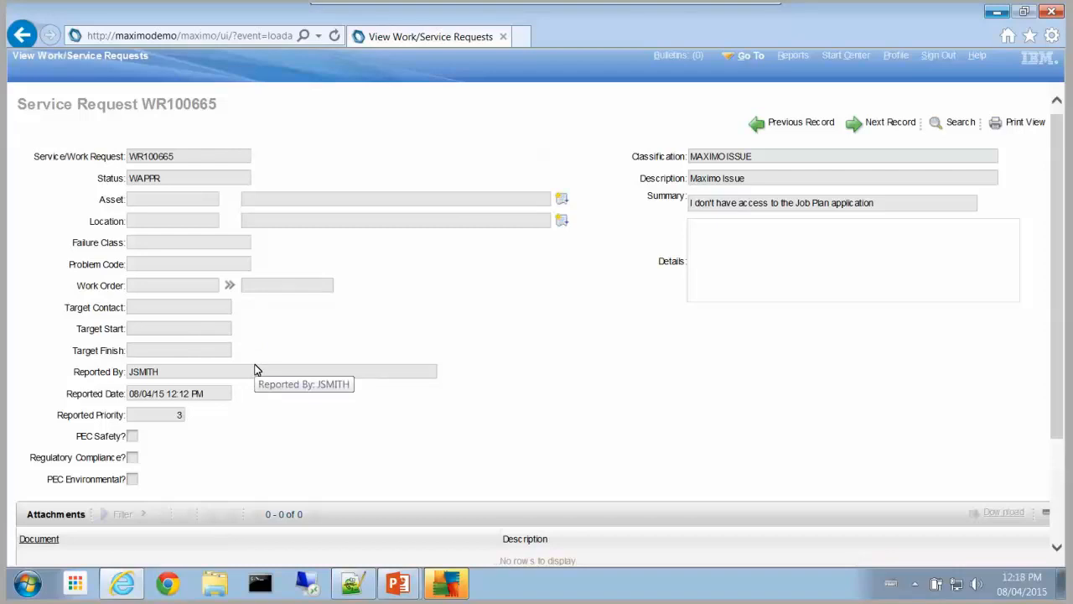
pyautogui.scroll(-3, 288, 374)
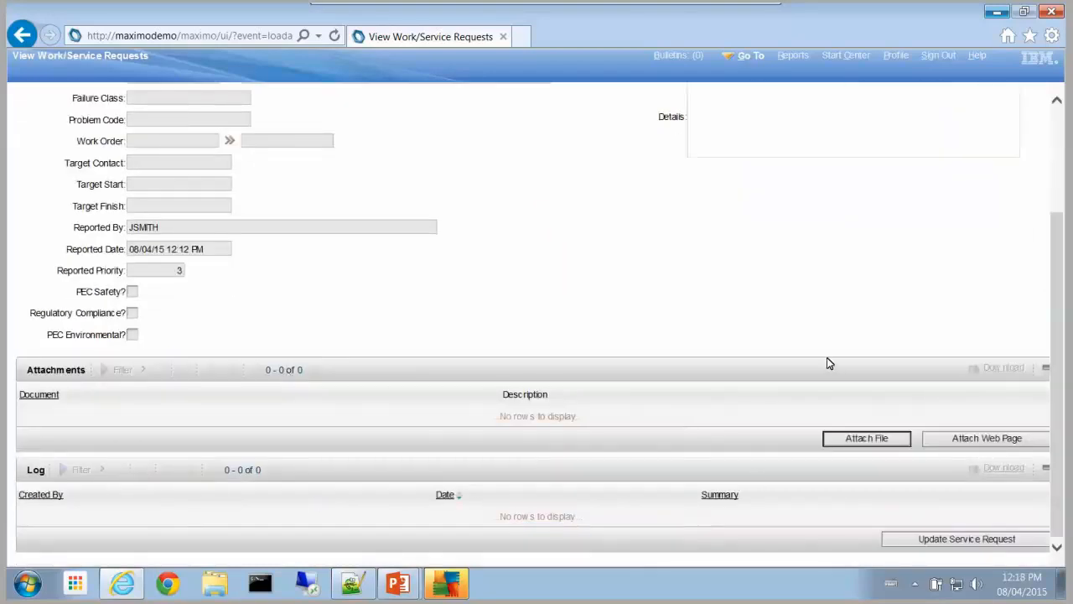
pyautogui.scroll(2, 829, 363)
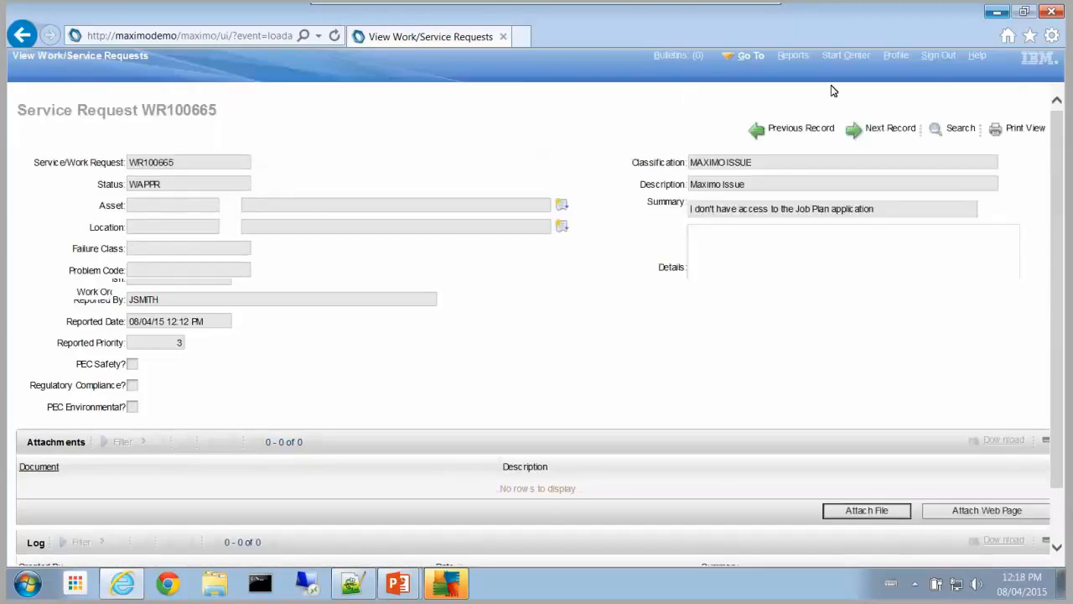
pyautogui.click(844, 56)
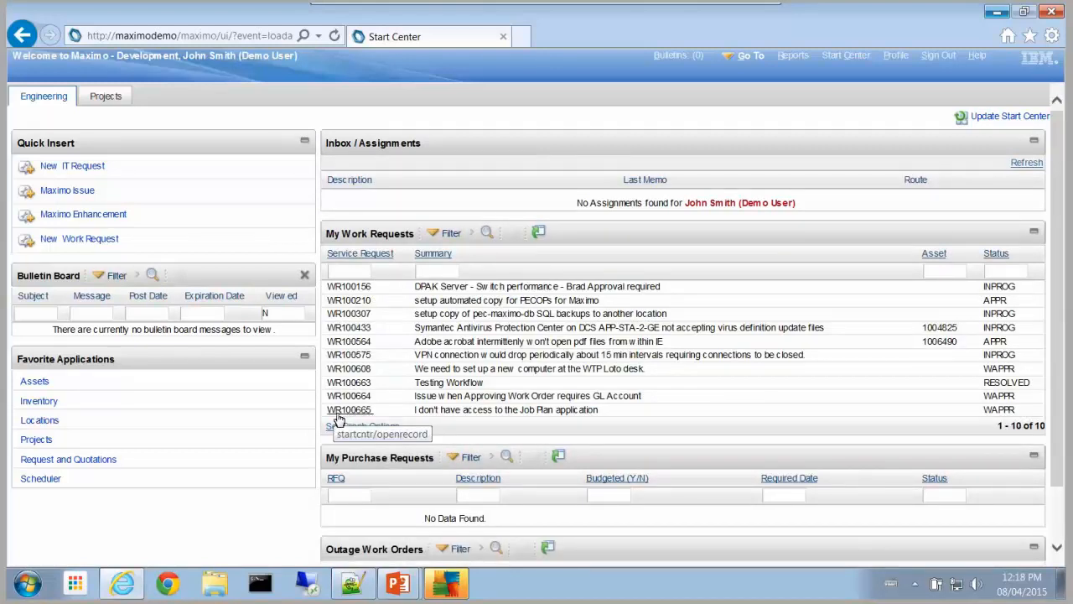
# Step: Begin a Maximo Enhancement request and bring its three questions into view
pyautogui.click(98, 217)
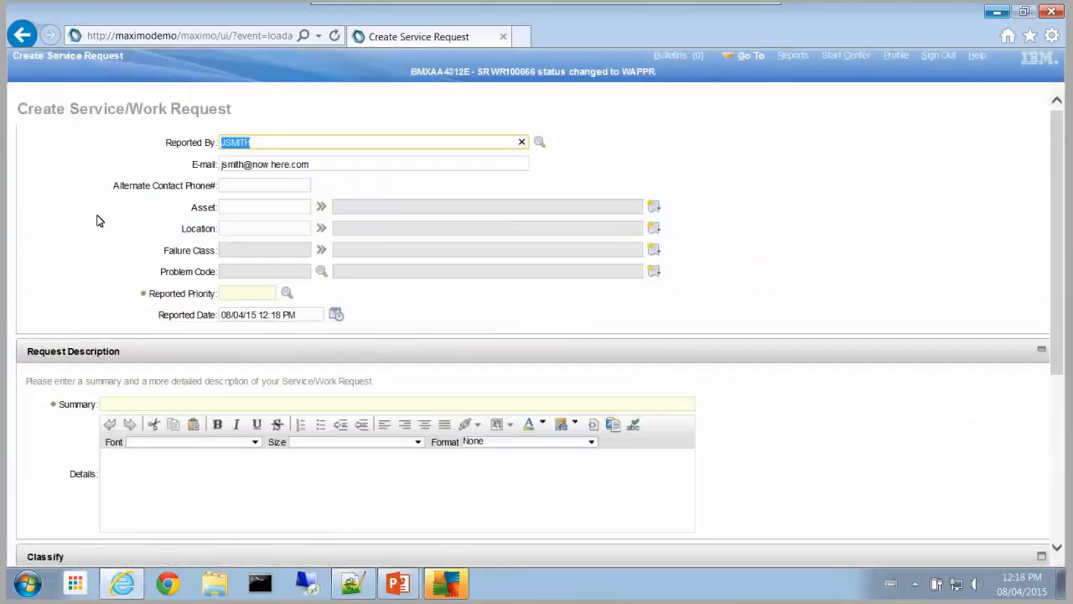
pyautogui.scroll(-2, 135, 235)
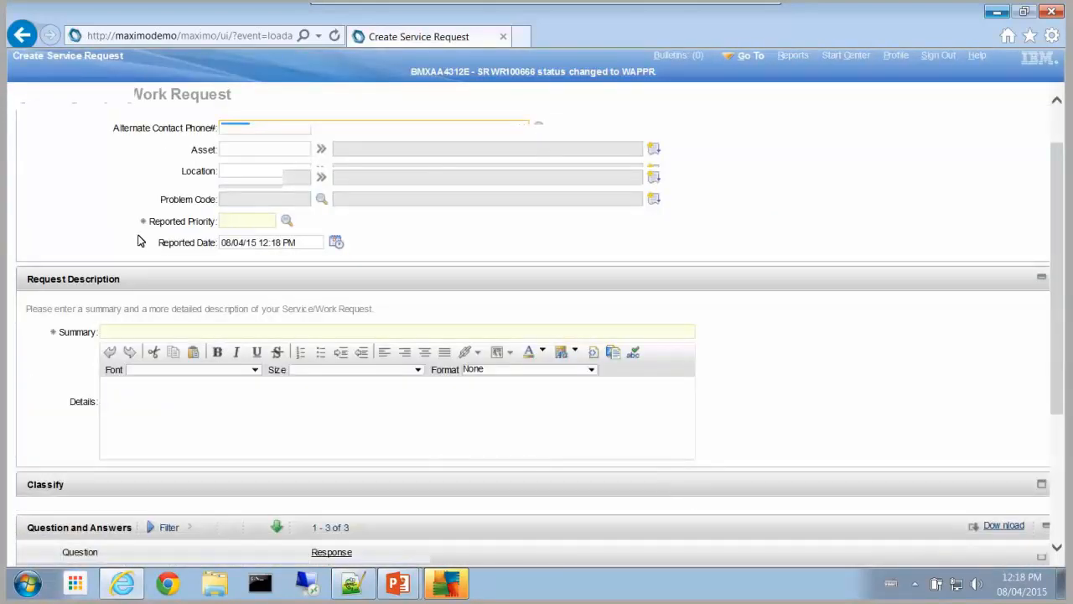
pyautogui.scroll(-4, 111, 360)
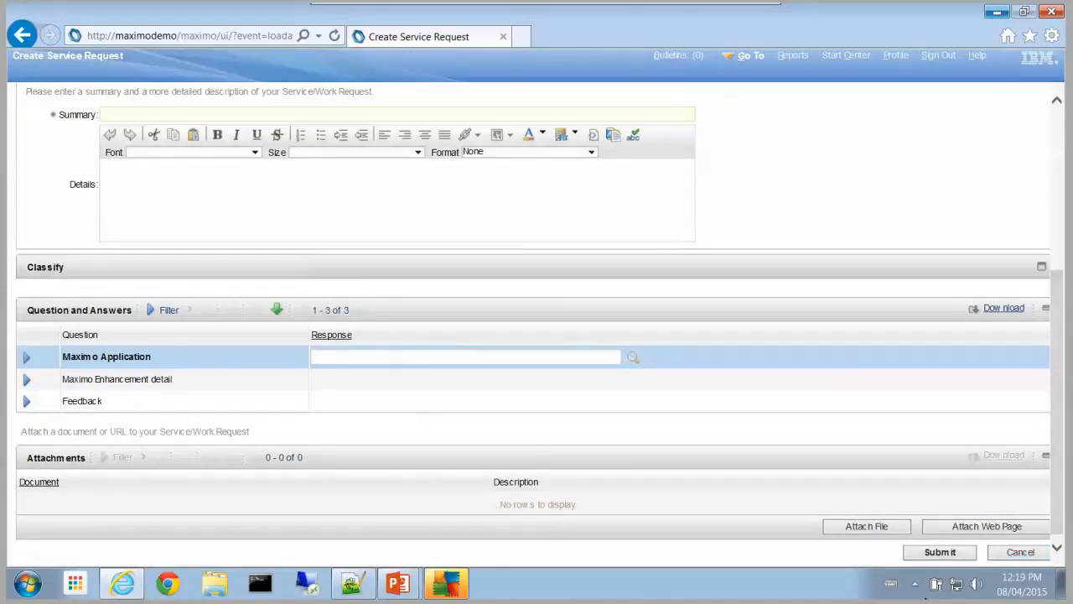
# Step: Sign out and log back in with the manager's credentials, declining to save the password
pyautogui.click(855, 57)
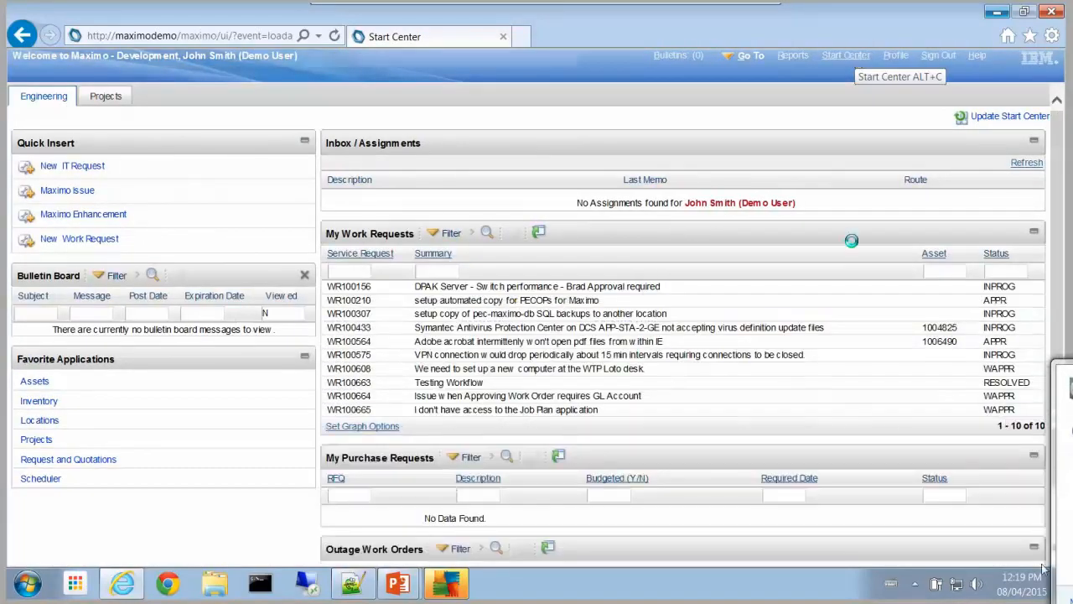
pyautogui.click(80, 242)
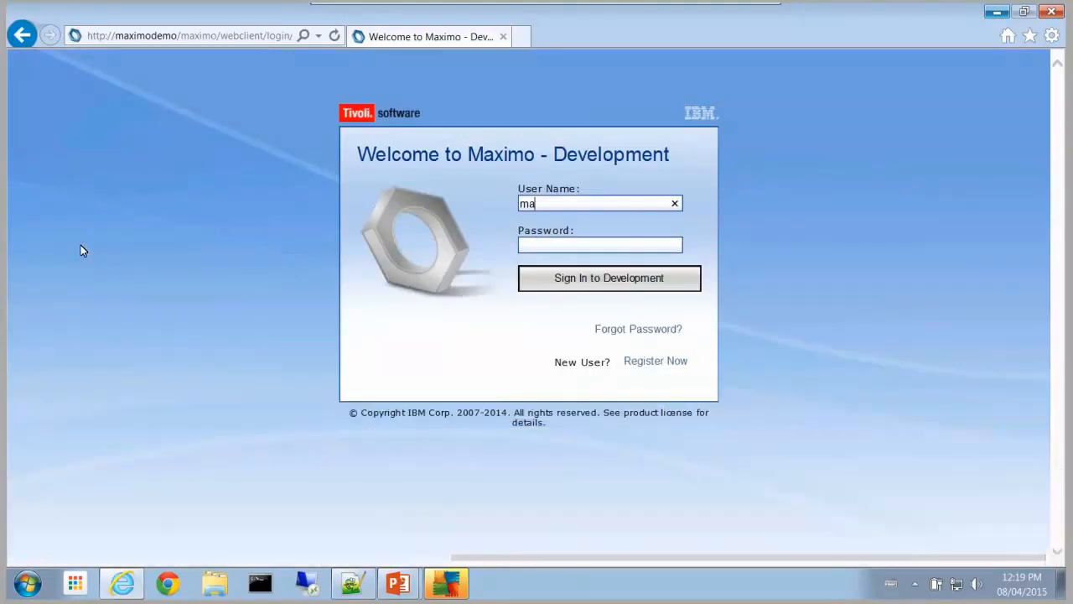
pyautogui.press('Return')
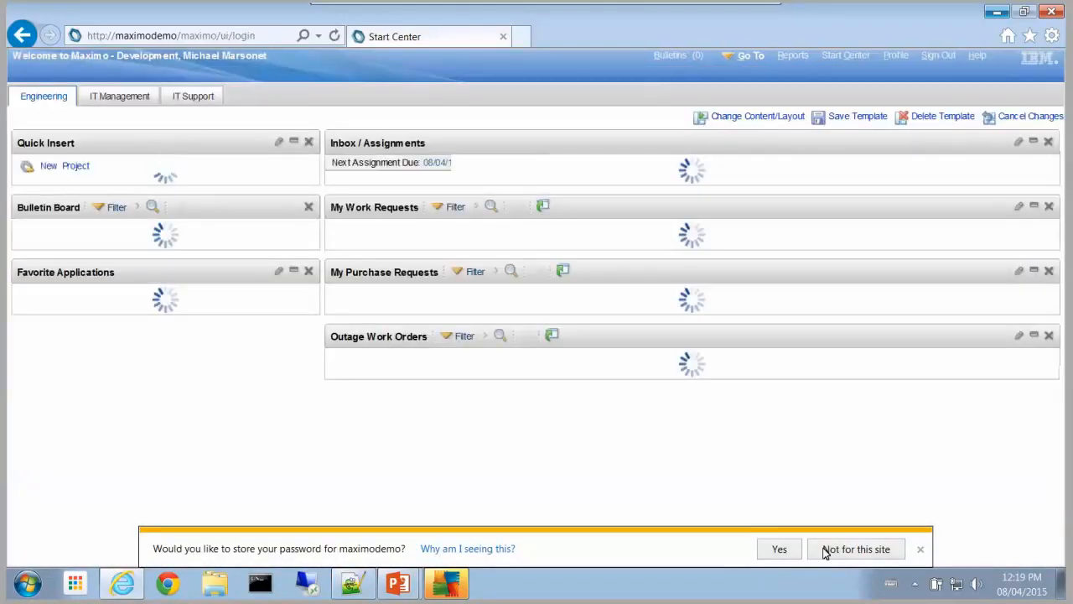
pyautogui.click(826, 553)
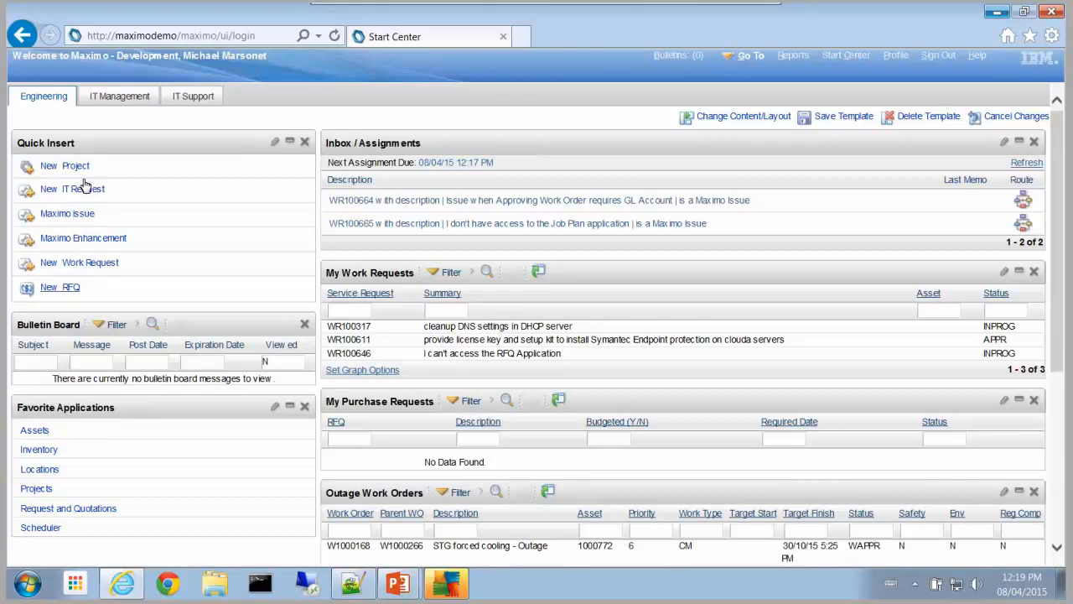
# Step: Switch to the IT Management start center to see the new IT requests, including WR100665
pyautogui.click(115, 95)
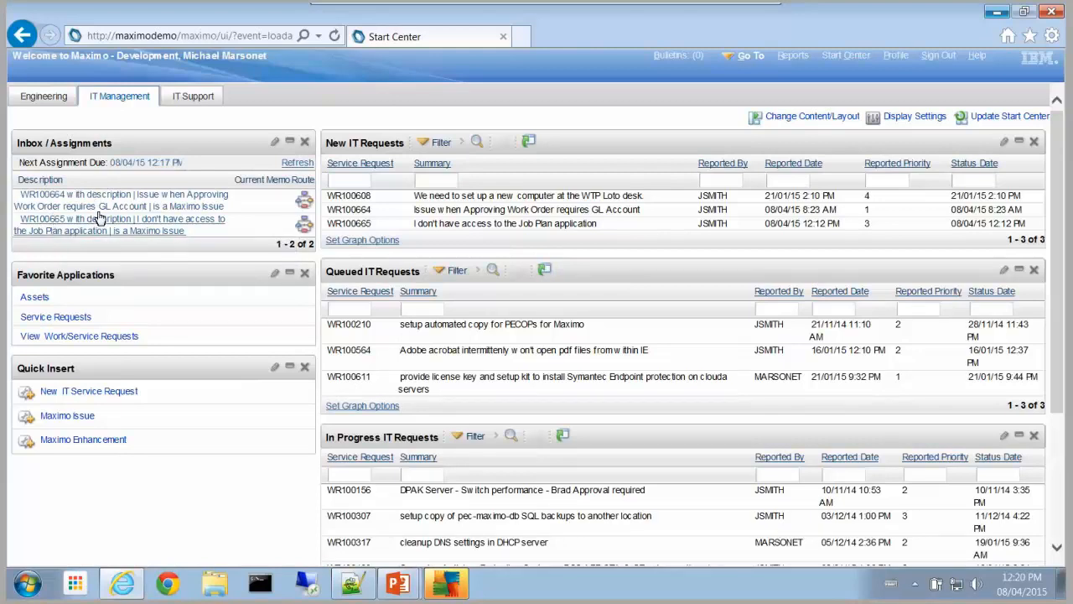
# Step: Open WR100665 from the inbox and give it internal priority 4 with vendor 100409
pyautogui.click(61, 236)
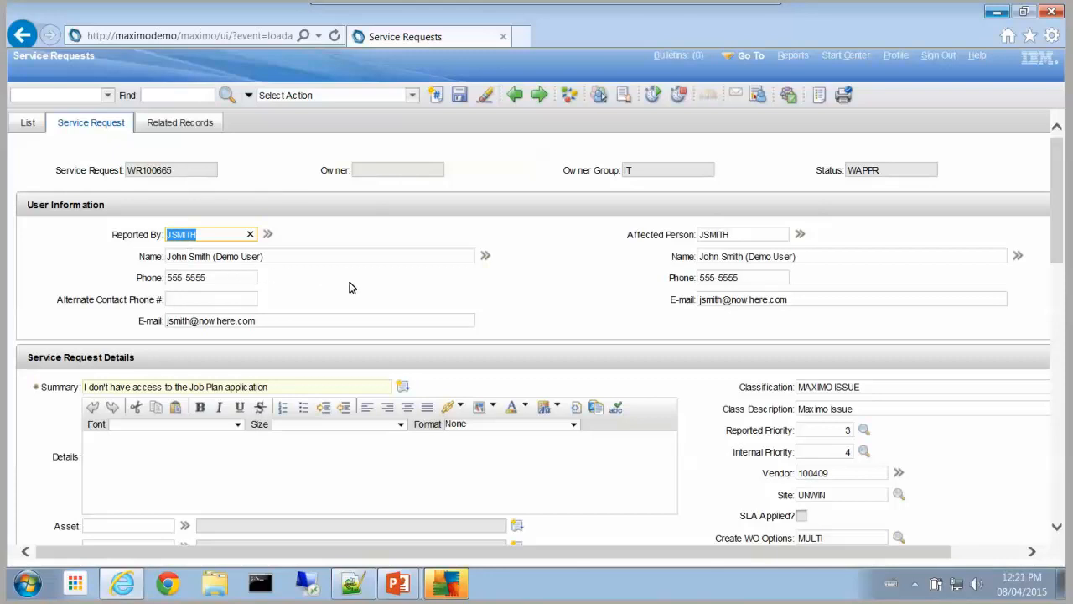
pyautogui.scroll(-3, 350, 288)
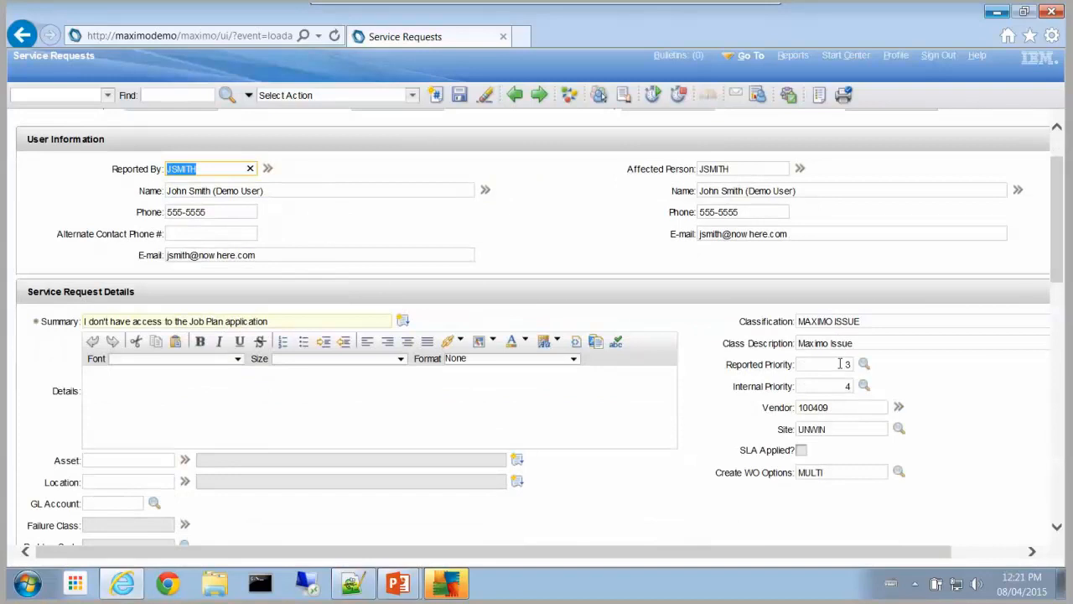
pyautogui.click(722, 391)
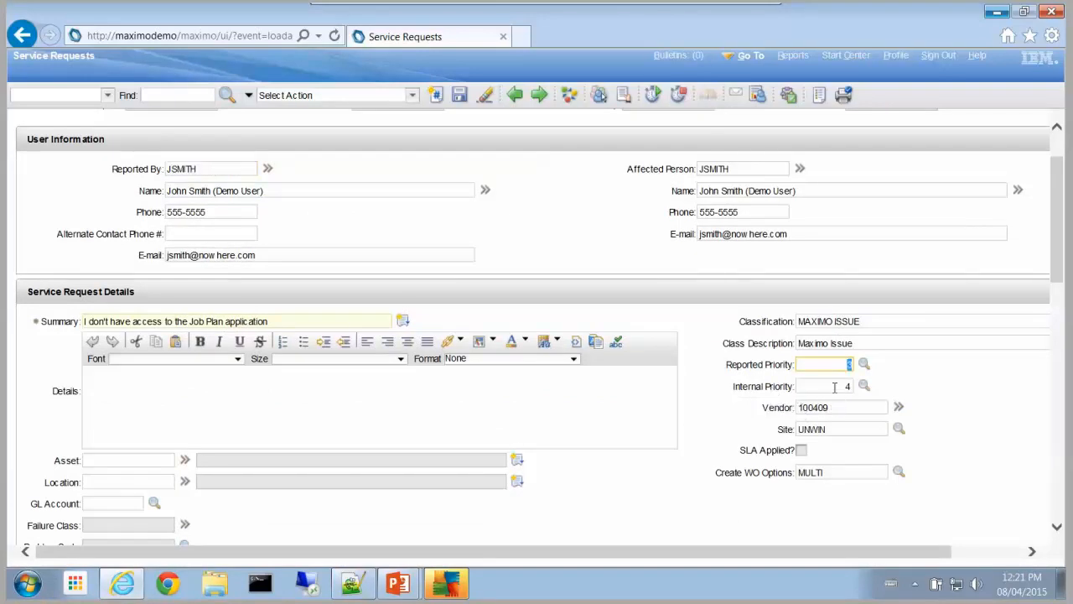
pyautogui.click(836, 385)
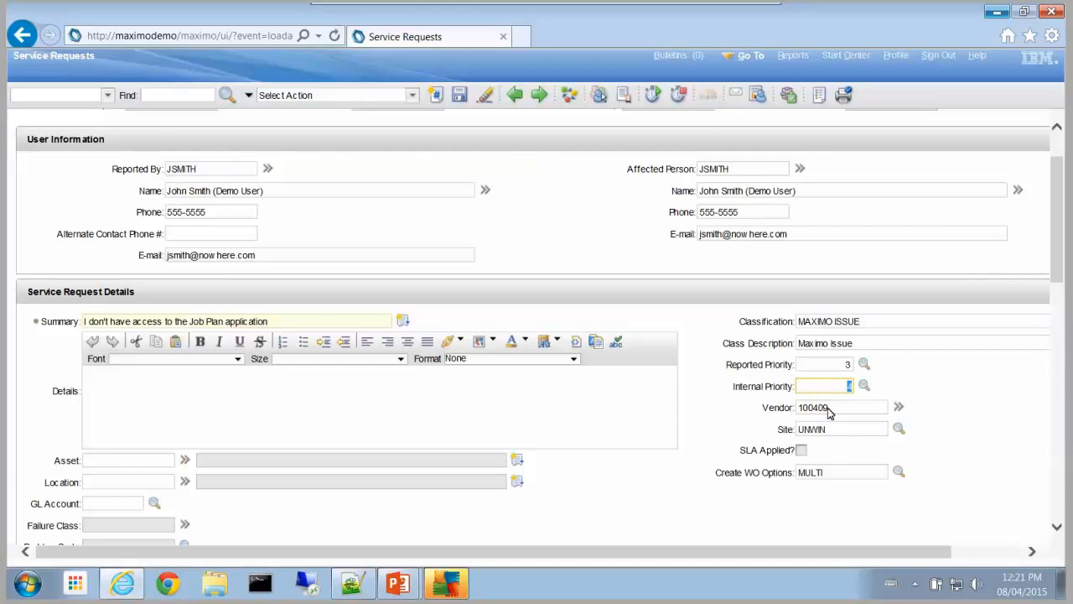
pyautogui.click(828, 409)
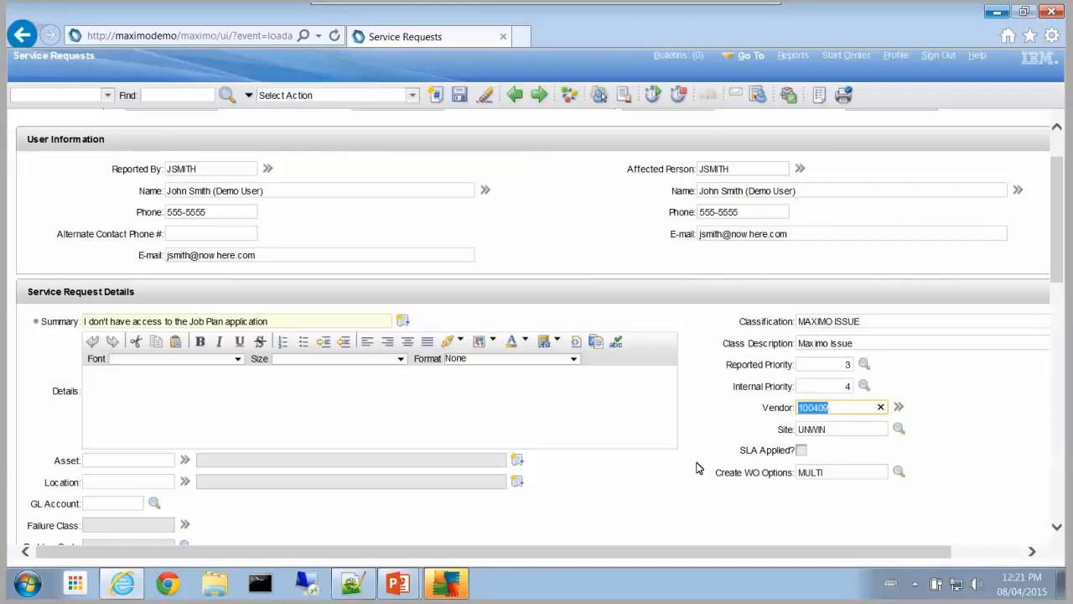
pyautogui.scroll(-1, 704, 464)
pyautogui.scroll(-2, 705, 464)
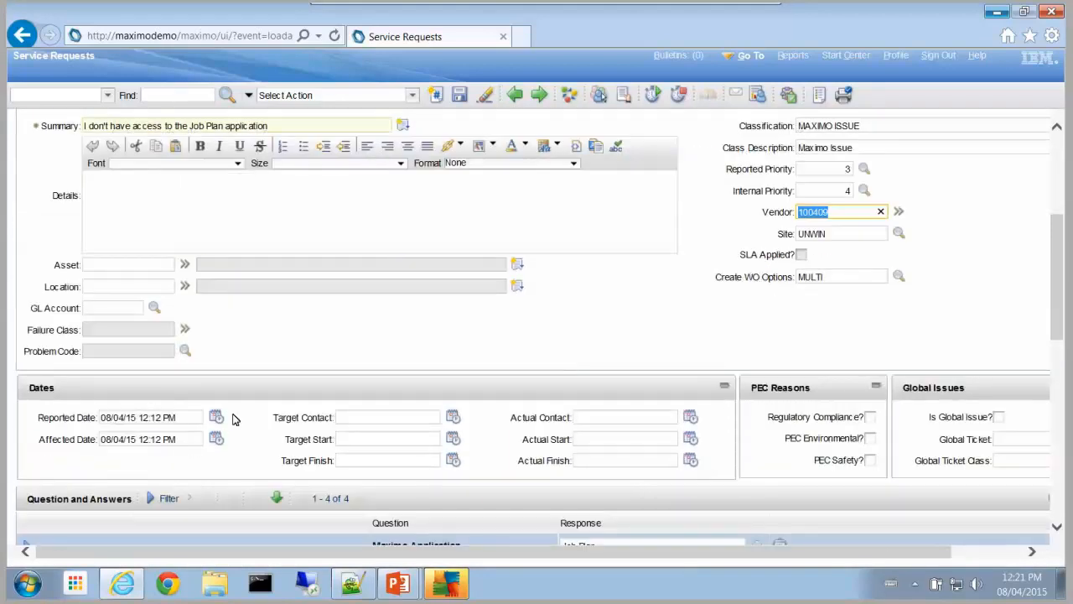
pyautogui.scroll(-2, 232, 417)
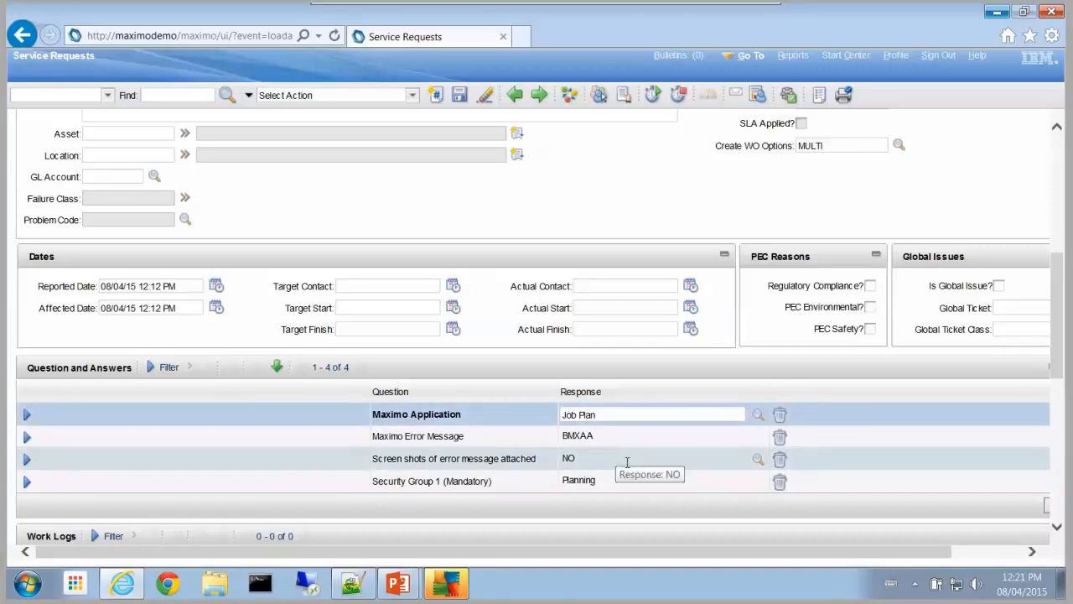
pyautogui.scroll(-1, 627, 462)
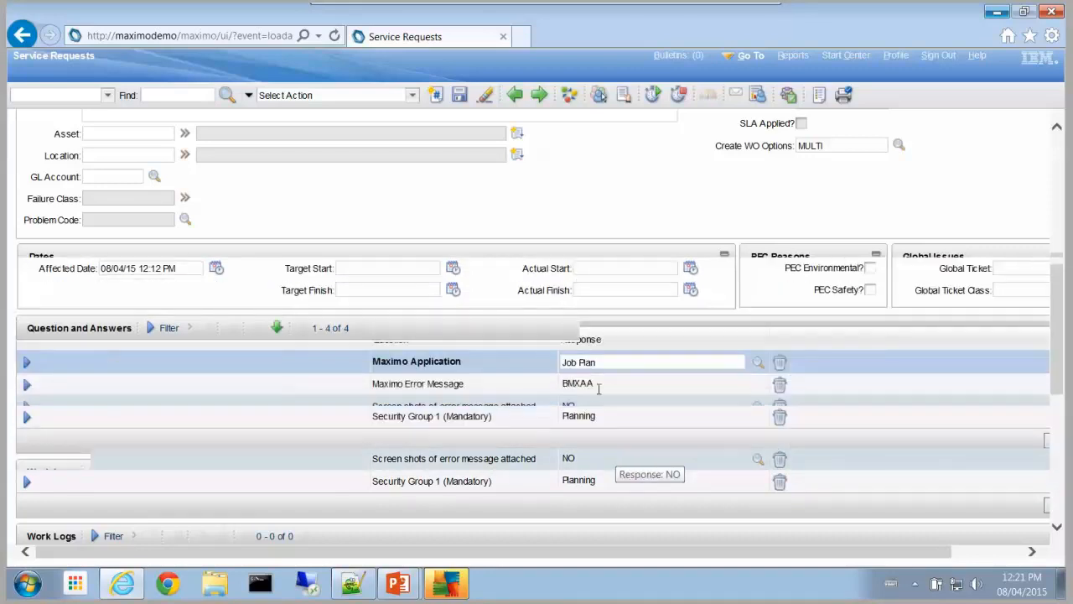
pyautogui.scroll(-1, 614, 421)
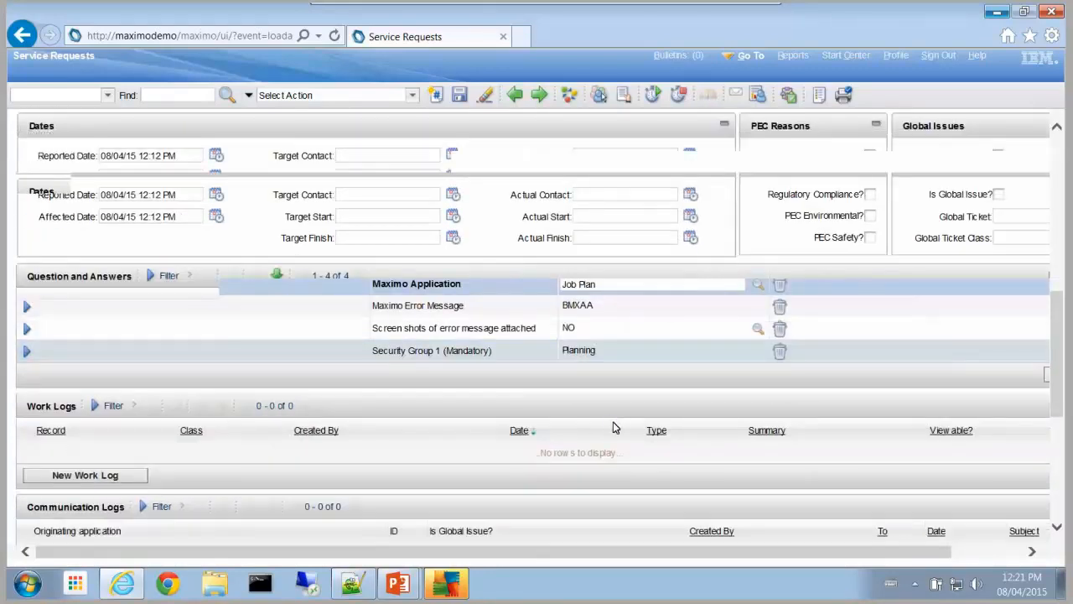
pyautogui.scroll(-2, 494, 326)
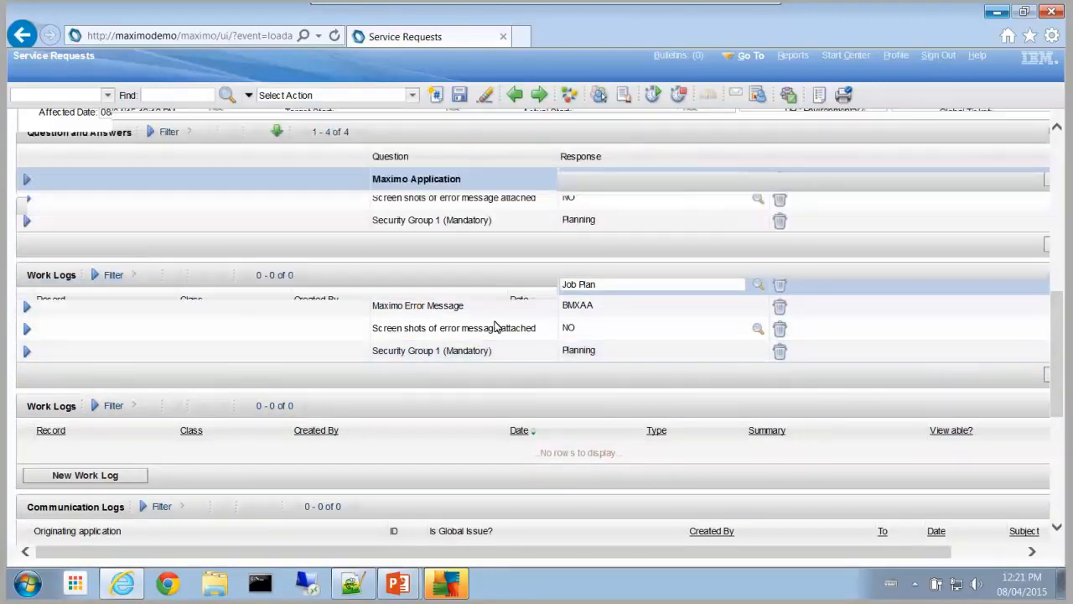
pyautogui.scroll(-1, 297, 408)
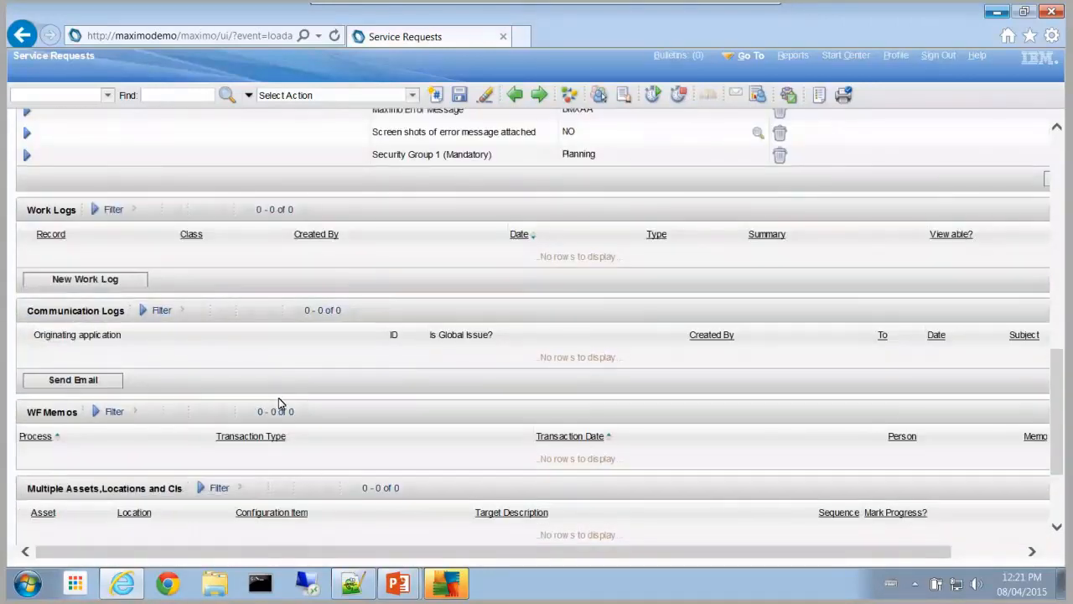
pyautogui.scroll(1, 278, 397)
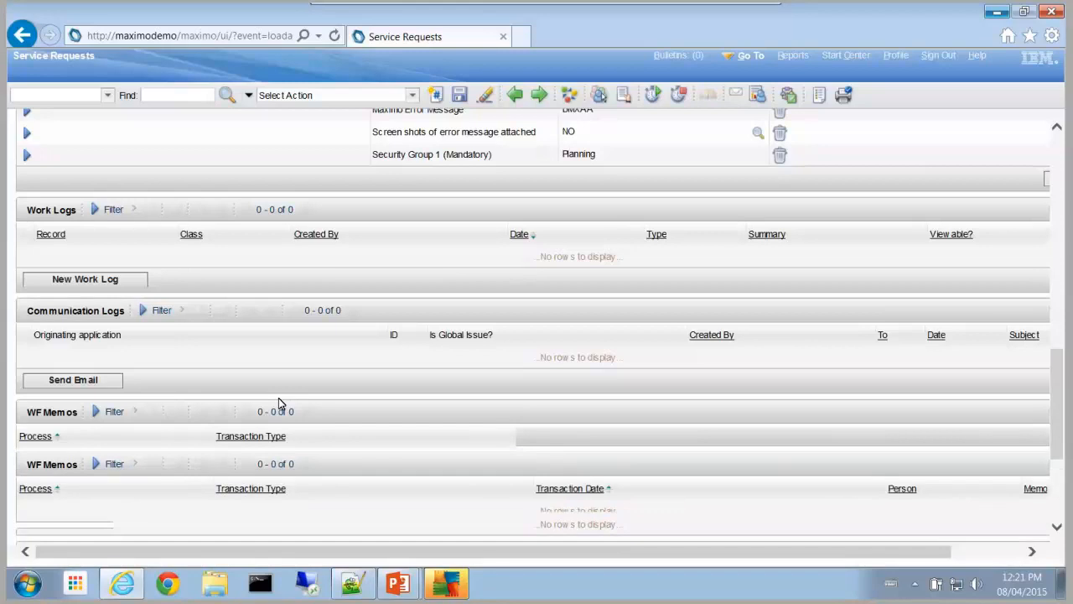
pyautogui.scroll(10, 278, 397)
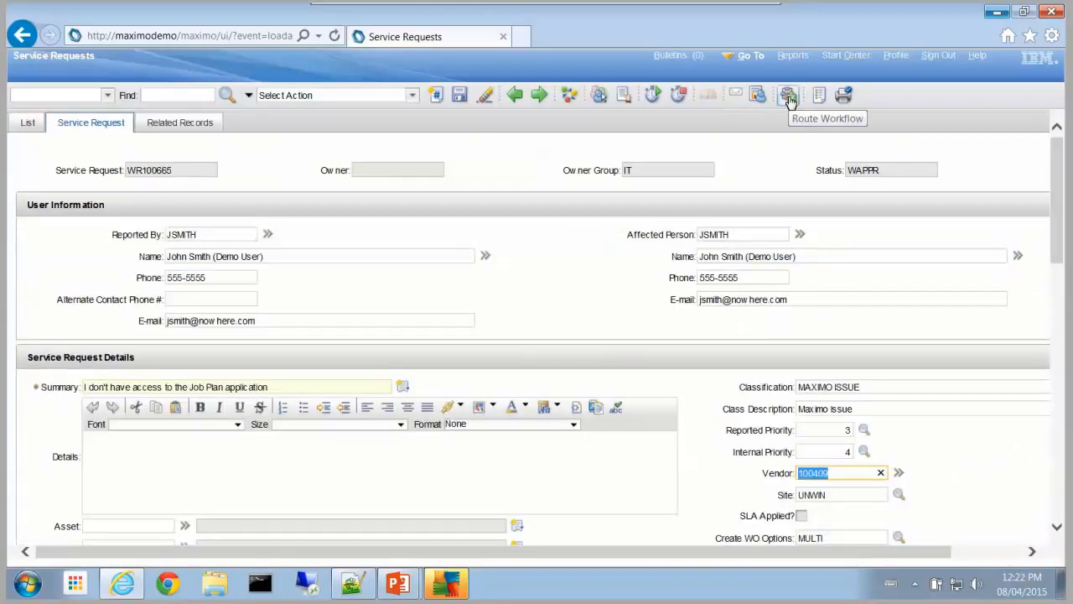
# Step: Route WR100665 into workflow and accept the Complete Workflow Assignment dialog
pyautogui.click(789, 97)
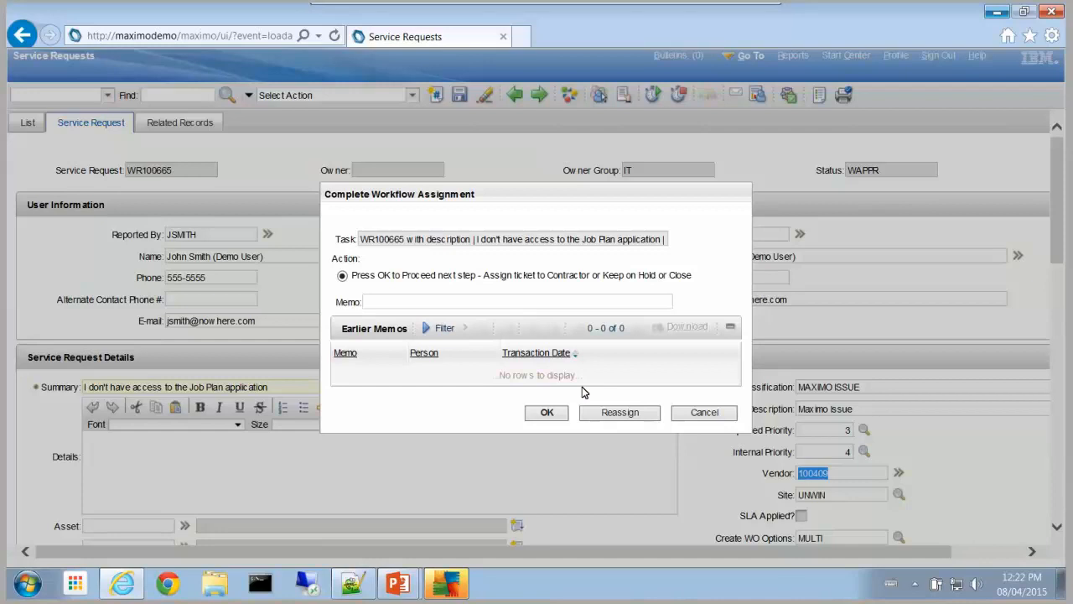
pyautogui.click(547, 413)
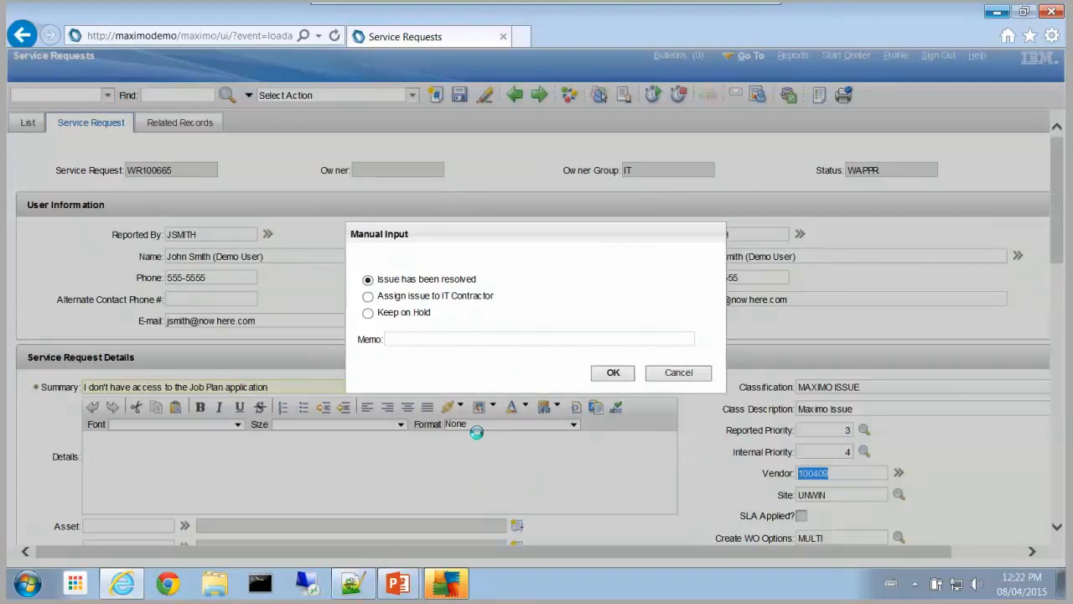
# Step: Choose 'Assign issue to IT Contractor' in Manual Input so WR100665 becomes APPR
pyautogui.click(388, 300)
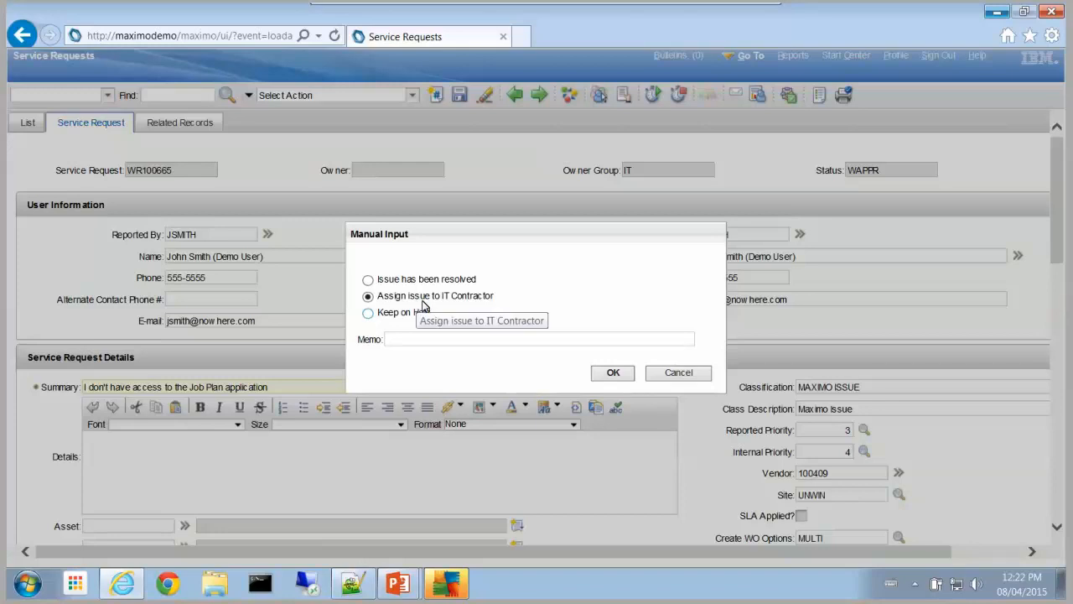
pyautogui.click(610, 373)
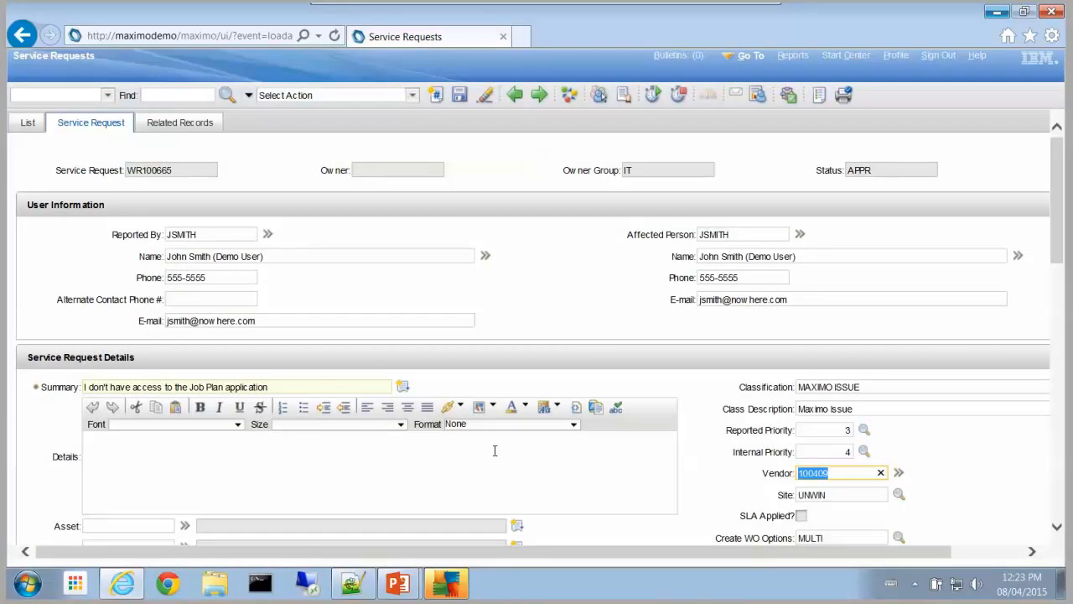
pyautogui.click(412, 97)
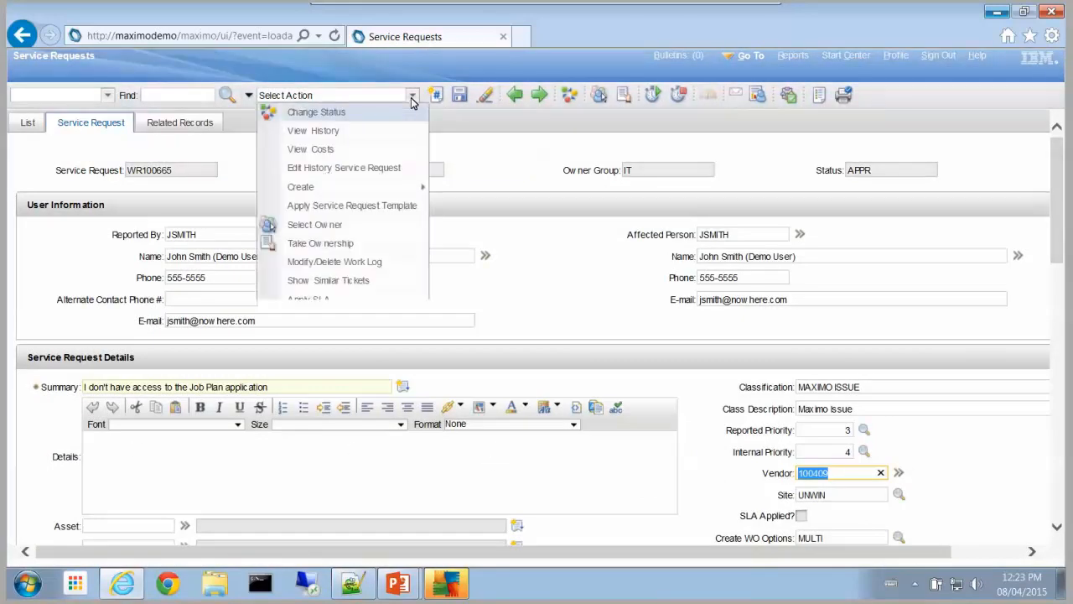
pyautogui.moveTo(417, 432)
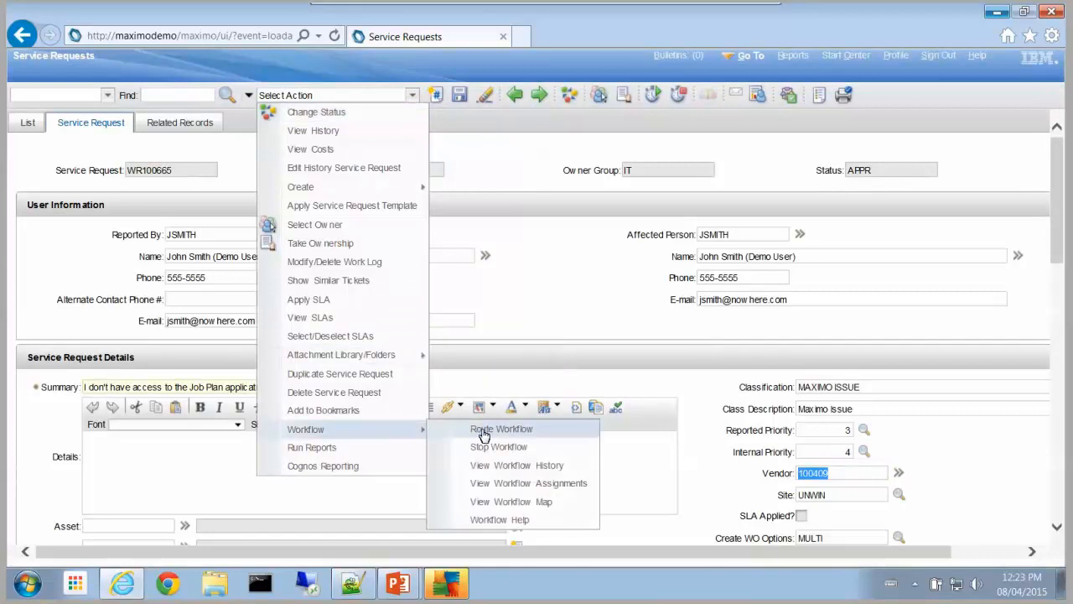
pyautogui.click(526, 483)
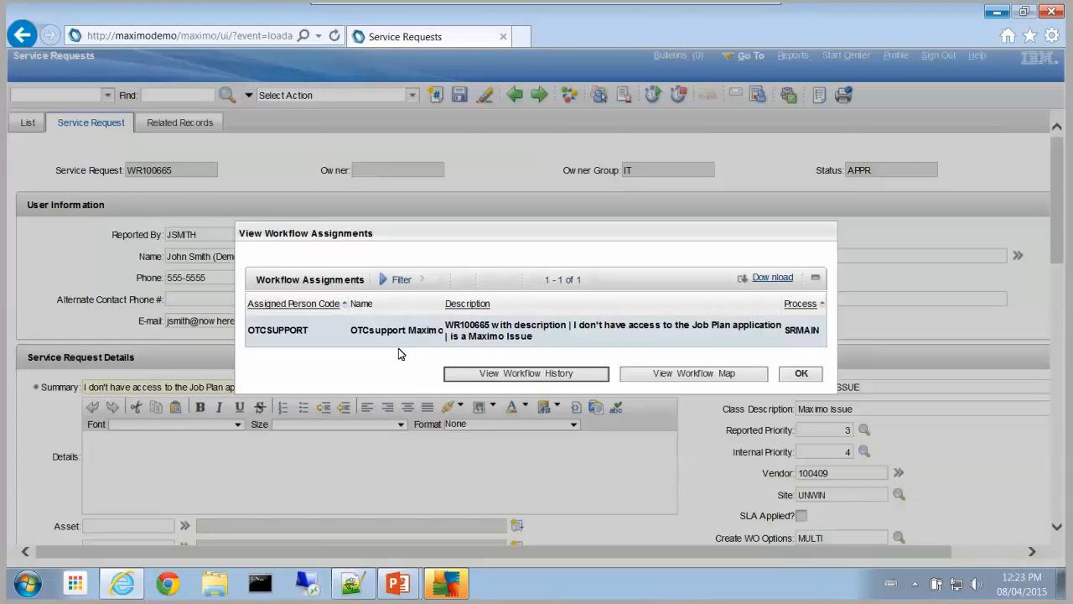
pyautogui.click(802, 375)
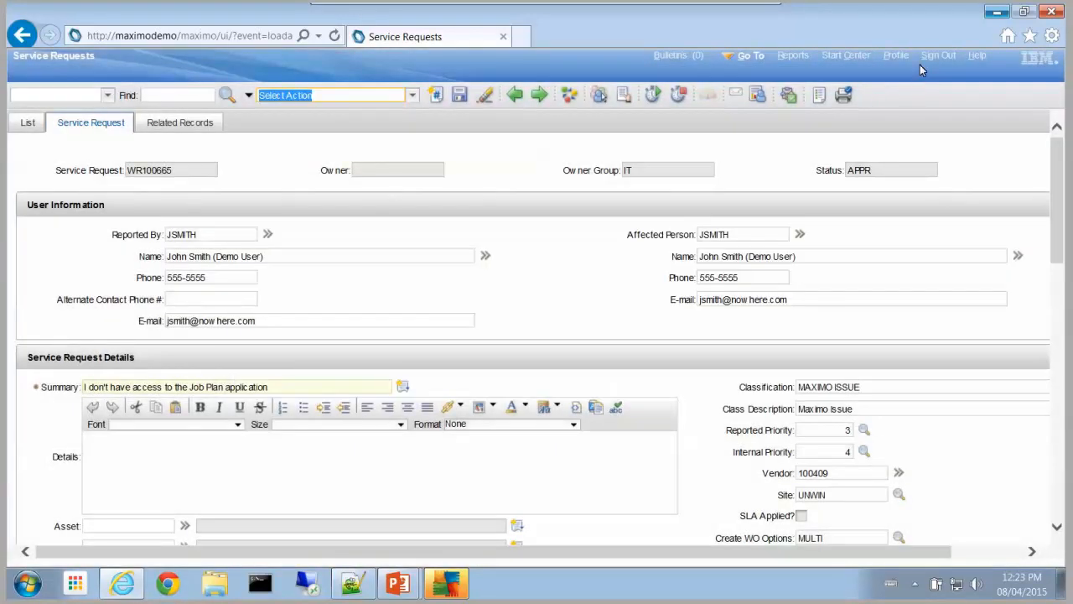
# Step: Sign out and log back in as the OTC support contractor user with its password
pyautogui.click(936, 56)
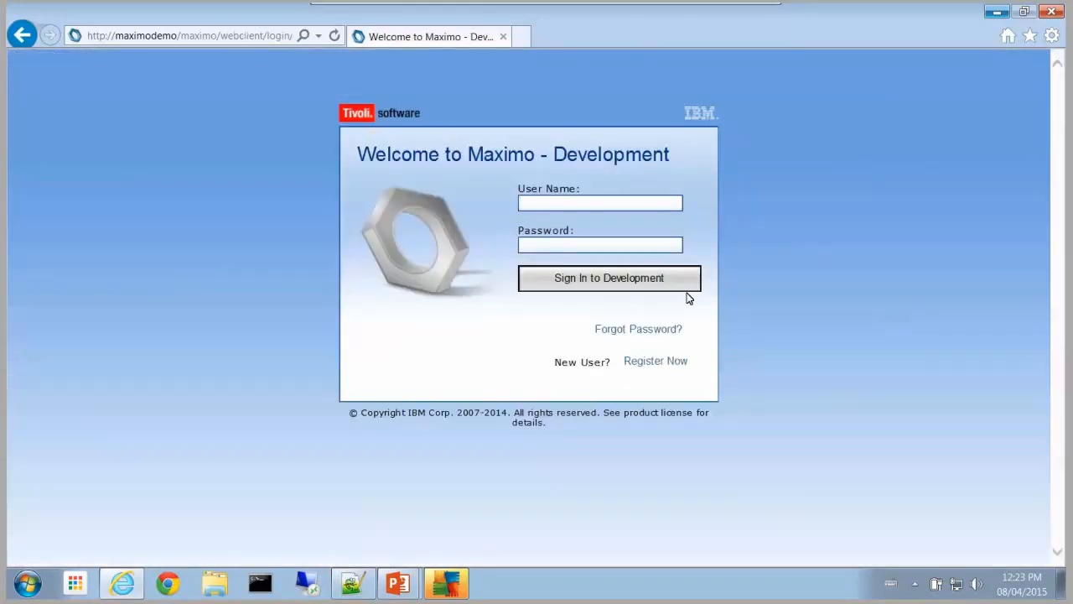
pyautogui.write('otc')
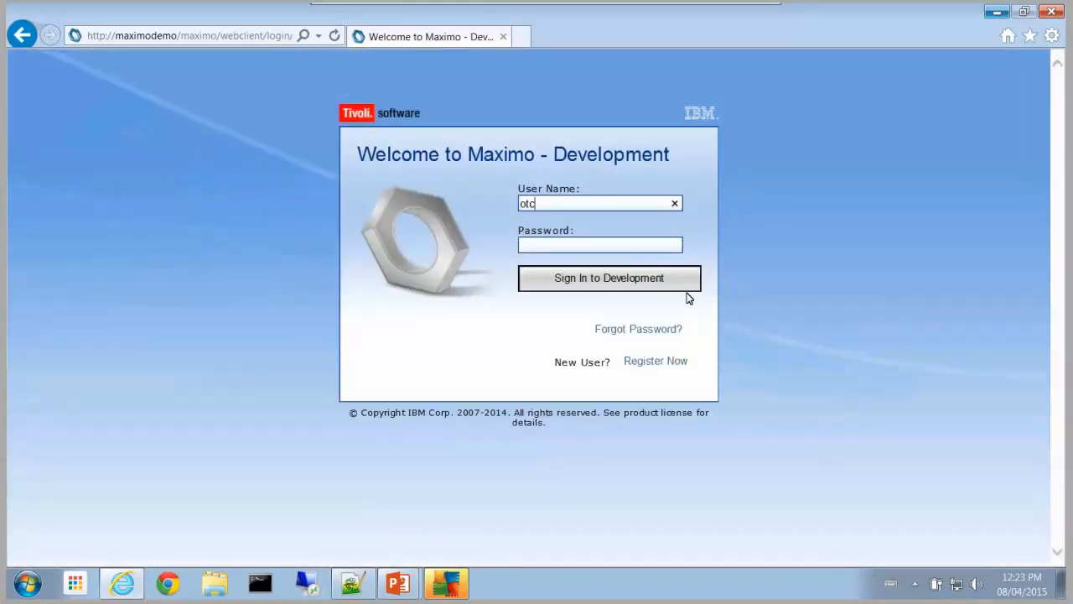
pyautogui.write('support')
pyautogui.press('Tab')
pyautogui.write('••••••••')
pyautogui.press('Return')
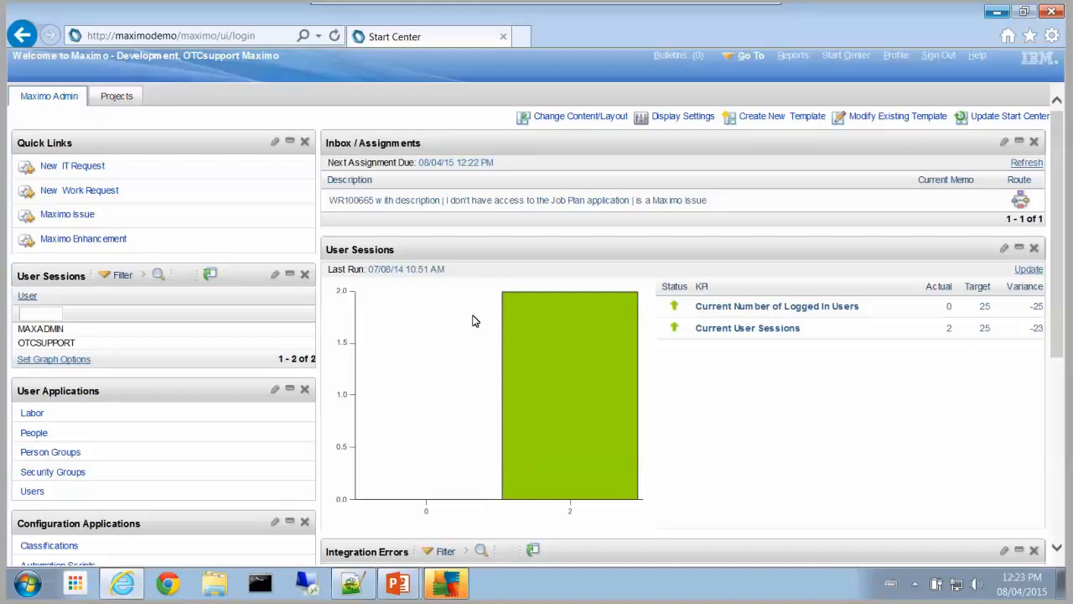
# Step: Open WR100665 and add a work log summarised 'User has been assigned to the Planning Security Group and Should have access'
pyautogui.click(372, 203)
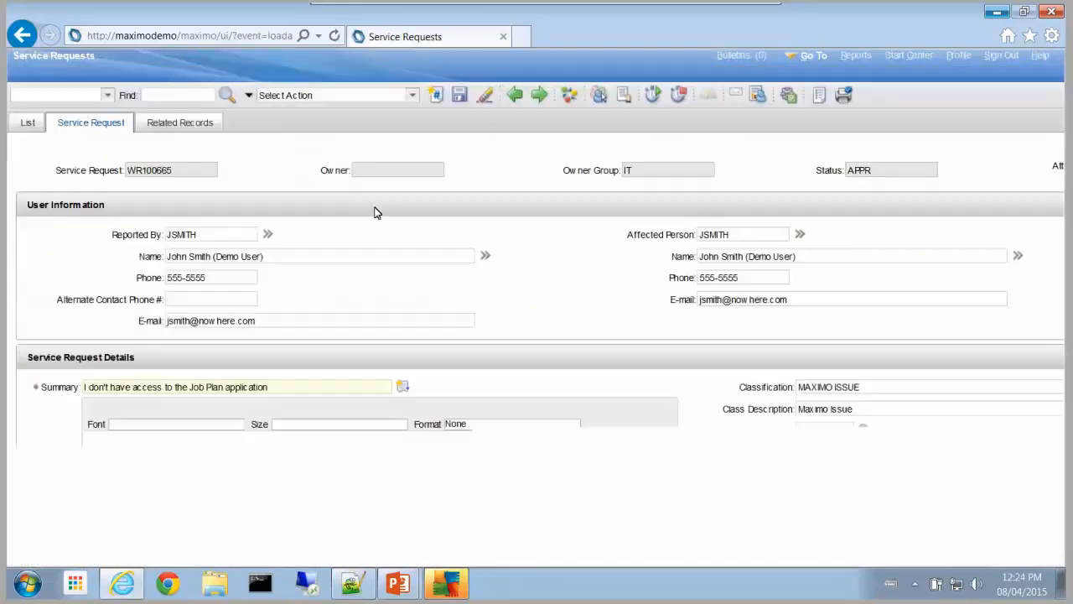
pyautogui.scroll(-1, 577, 292)
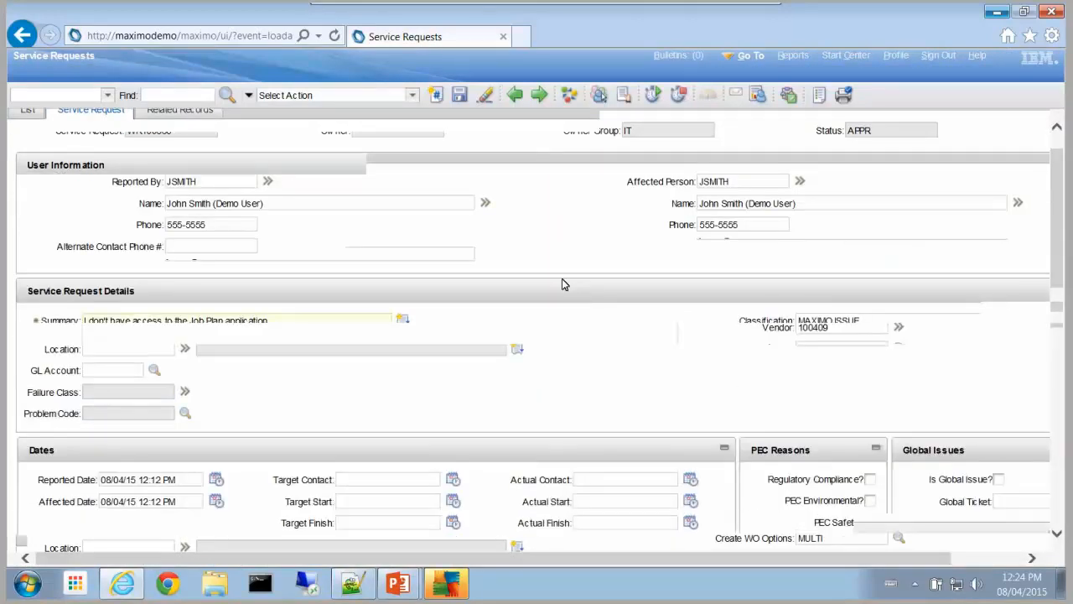
pyautogui.scroll(-3, 562, 278)
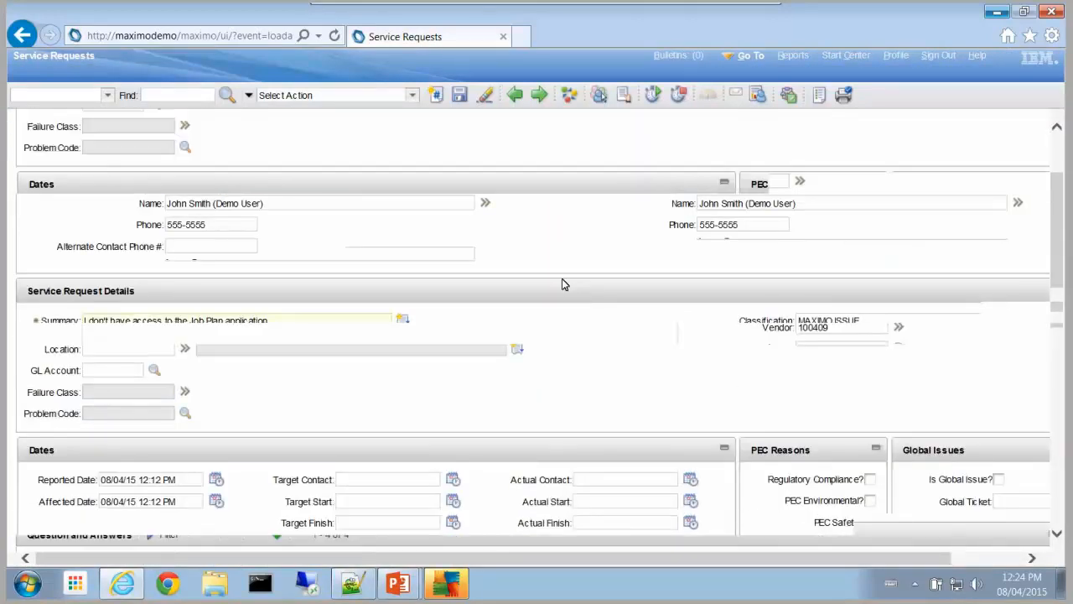
pyautogui.click(125, 338)
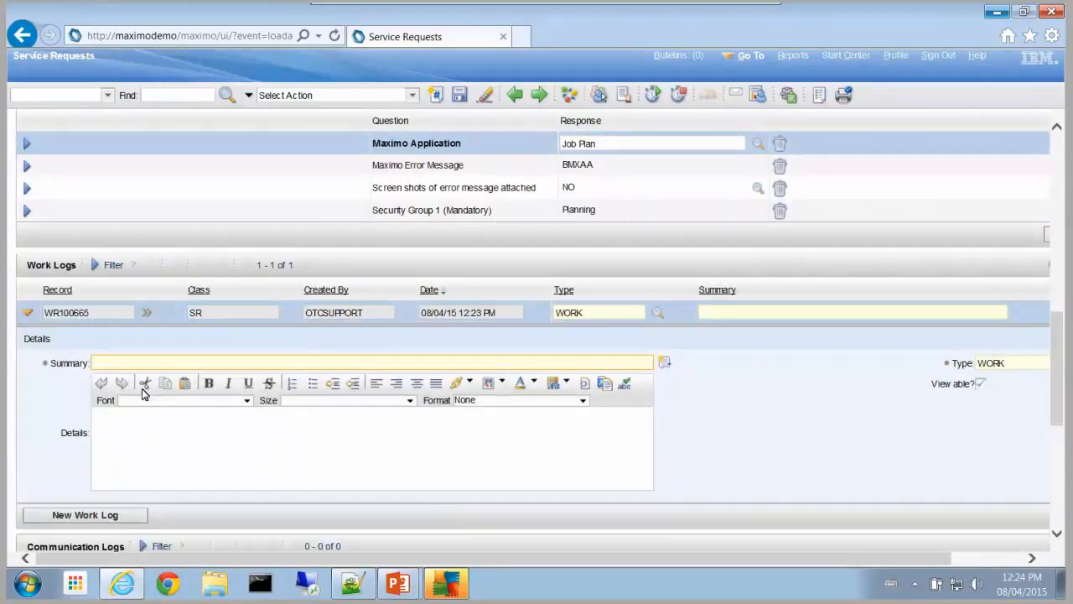
pyautogui.write('User has been assigned to  the Planning Security Group and Should have acc')
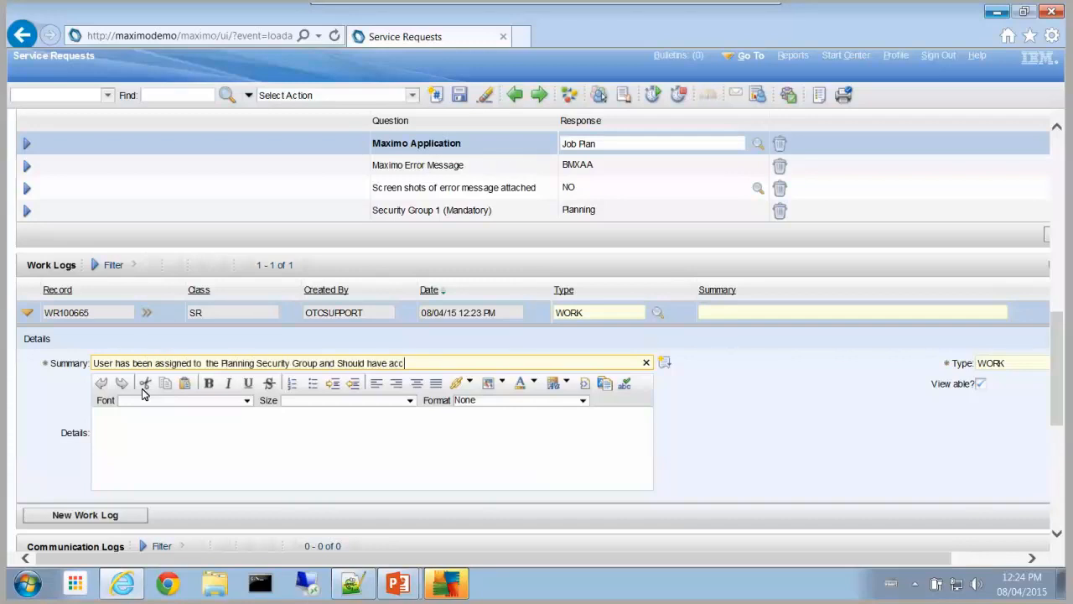
pyautogui.write('ess')
pyautogui.click(157, 423)
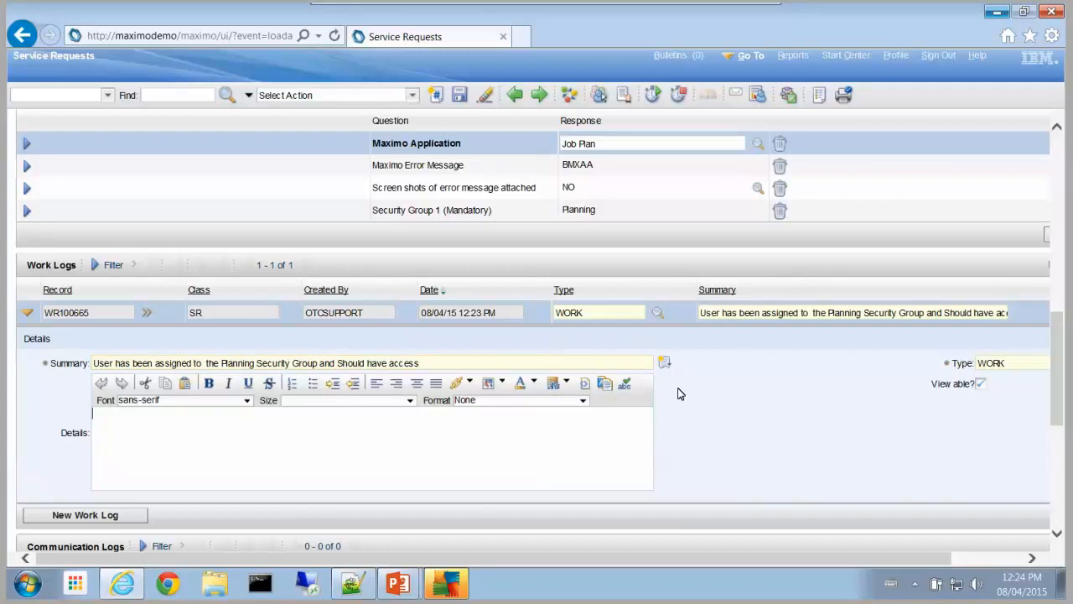
pyautogui.scroll(-3, 501, 232)
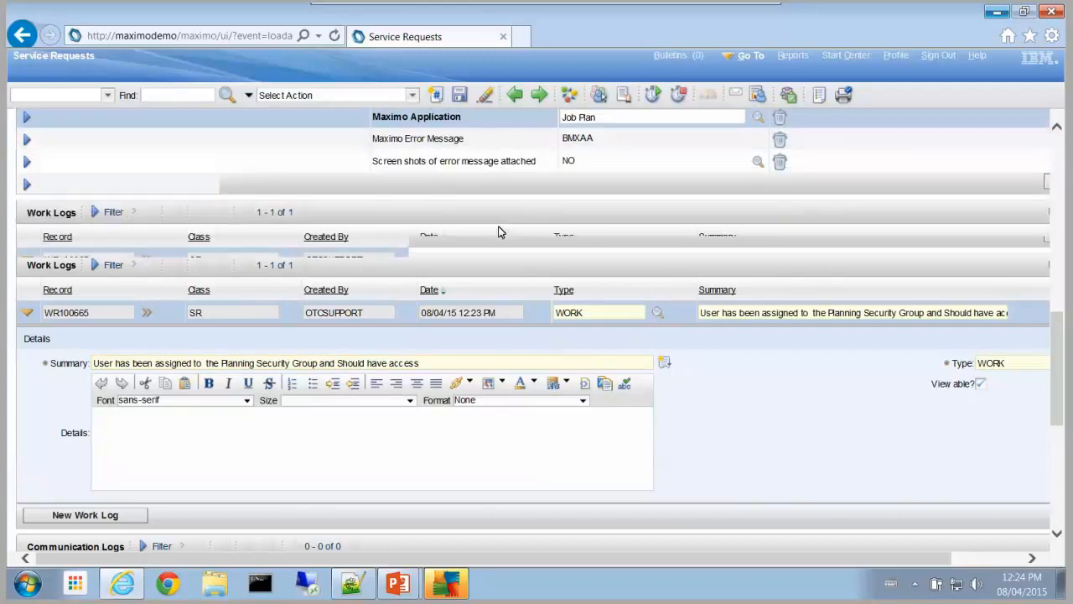
pyautogui.scroll(-2, 500, 232)
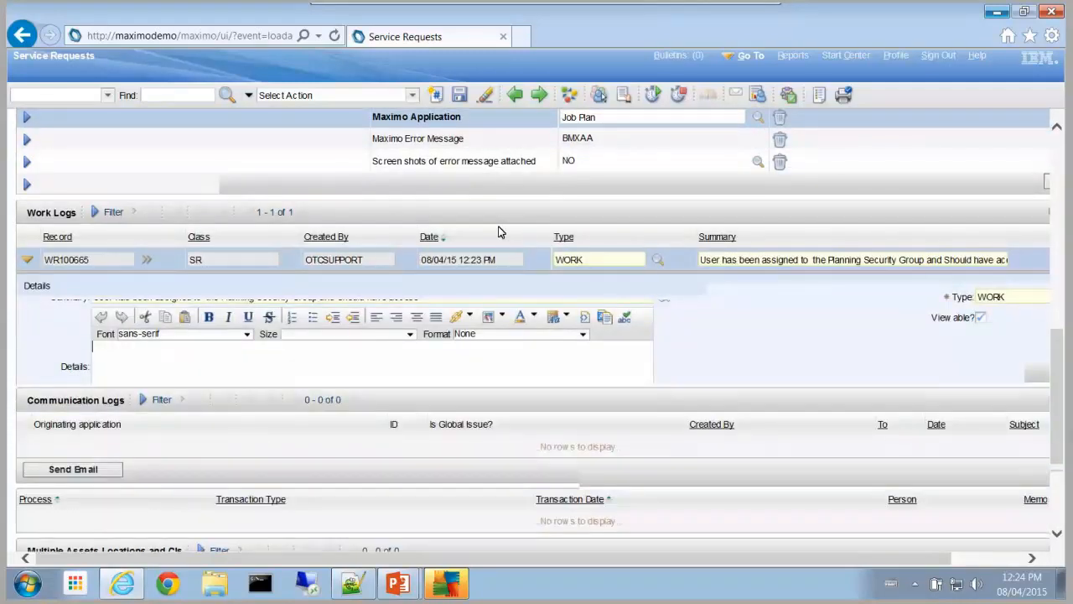
pyautogui.click(90, 420)
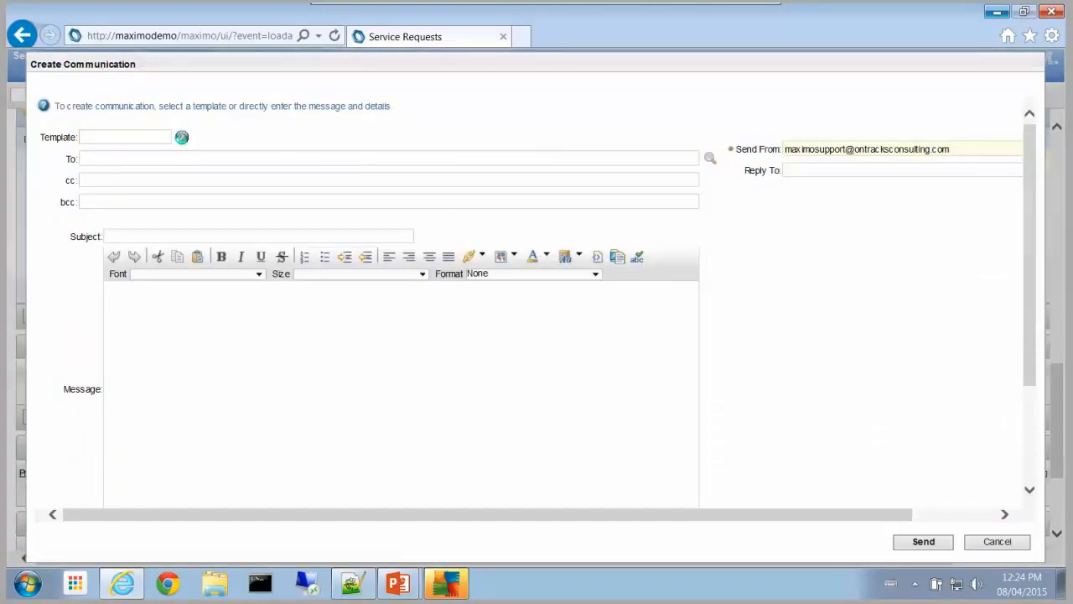
pyautogui.click(182, 136)
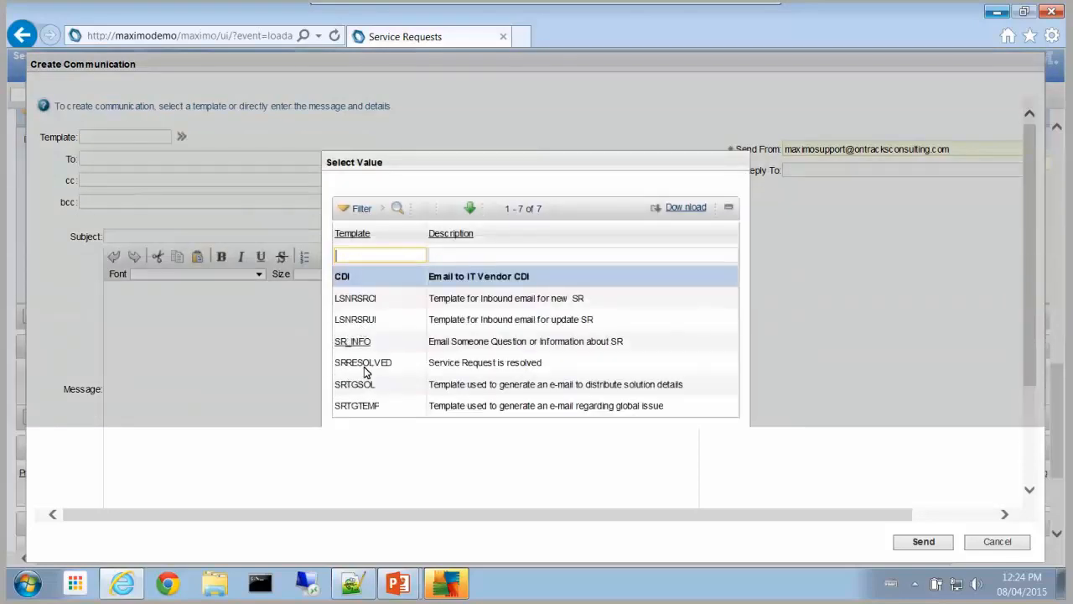
pyautogui.click(370, 363)
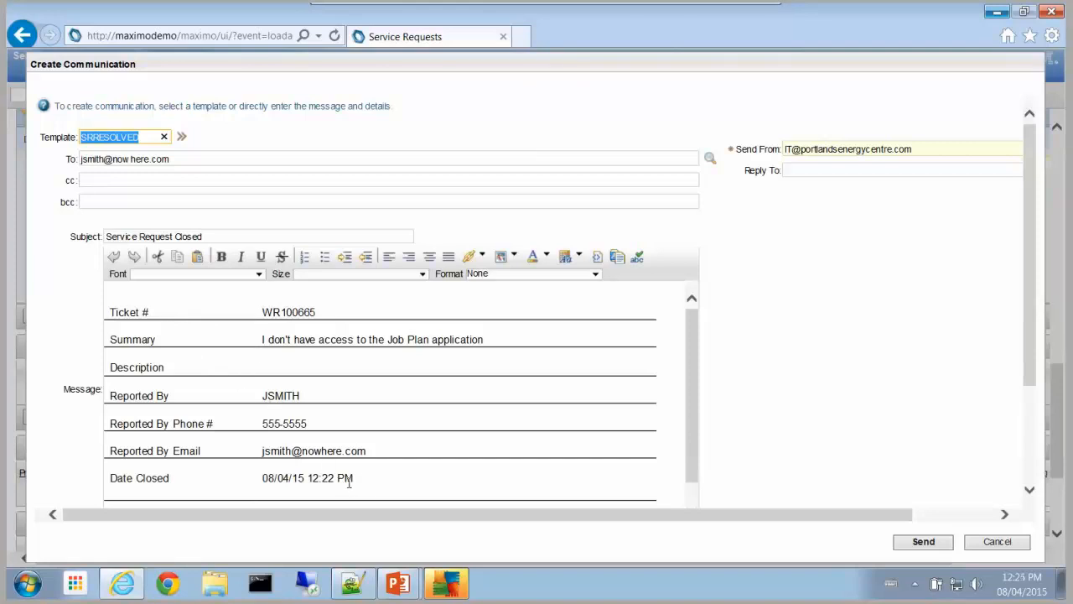
pyautogui.scroll(-5, 446, 363)
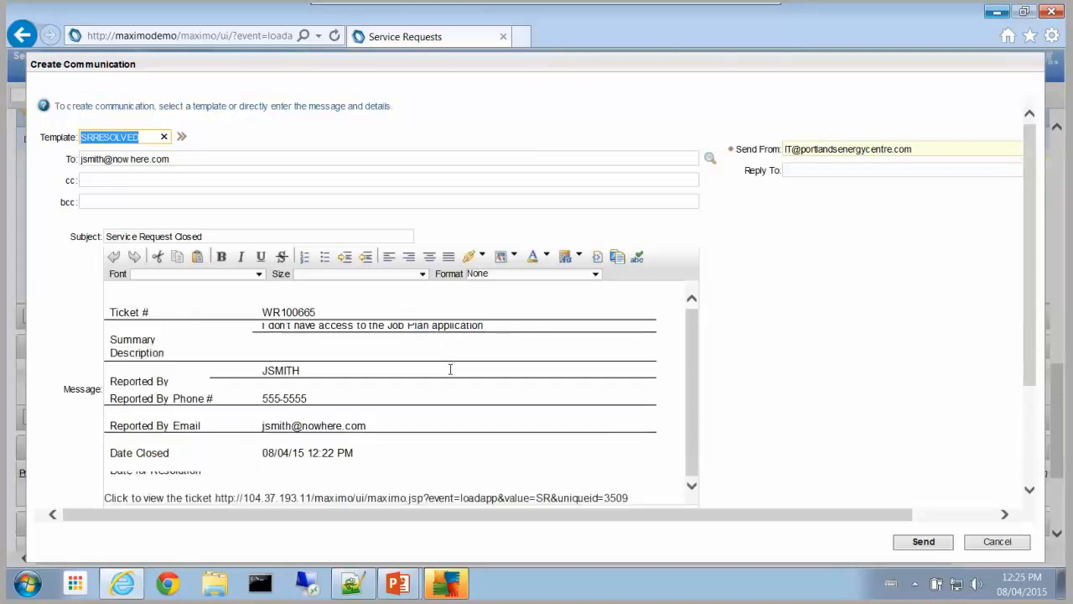
pyautogui.scroll(3, 423, 364)
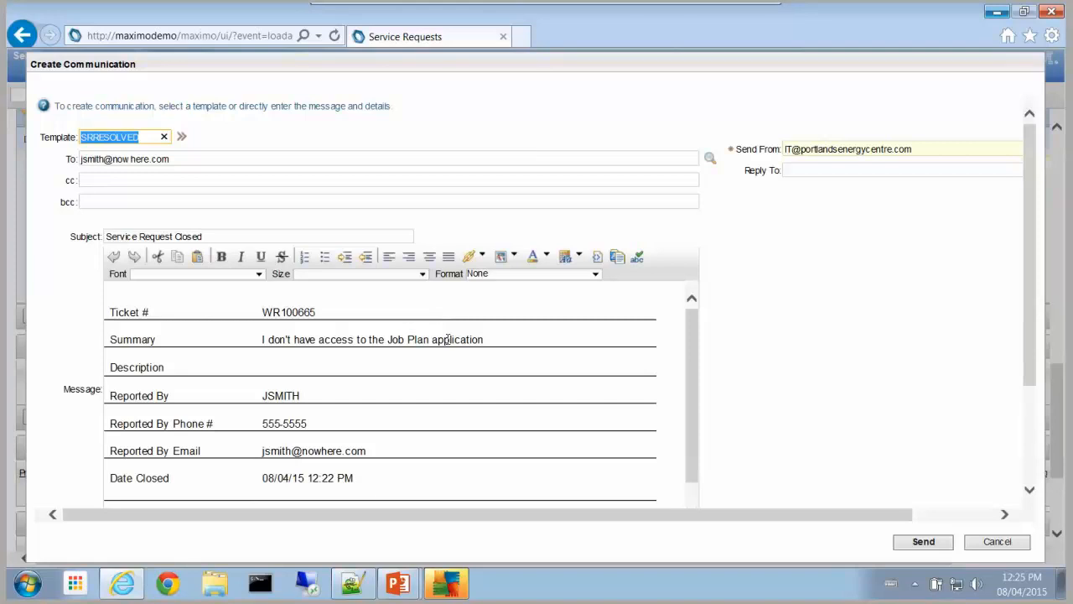
pyautogui.click(999, 548)
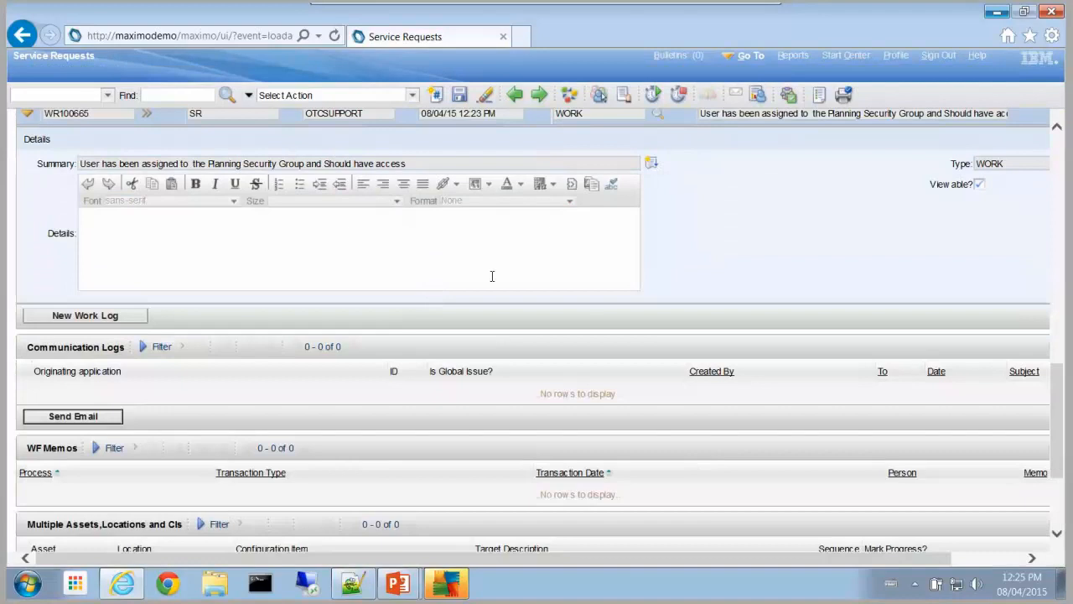
# Step: Save WR100665 with its new work log and route it through workflow again
pyautogui.click(459, 95)
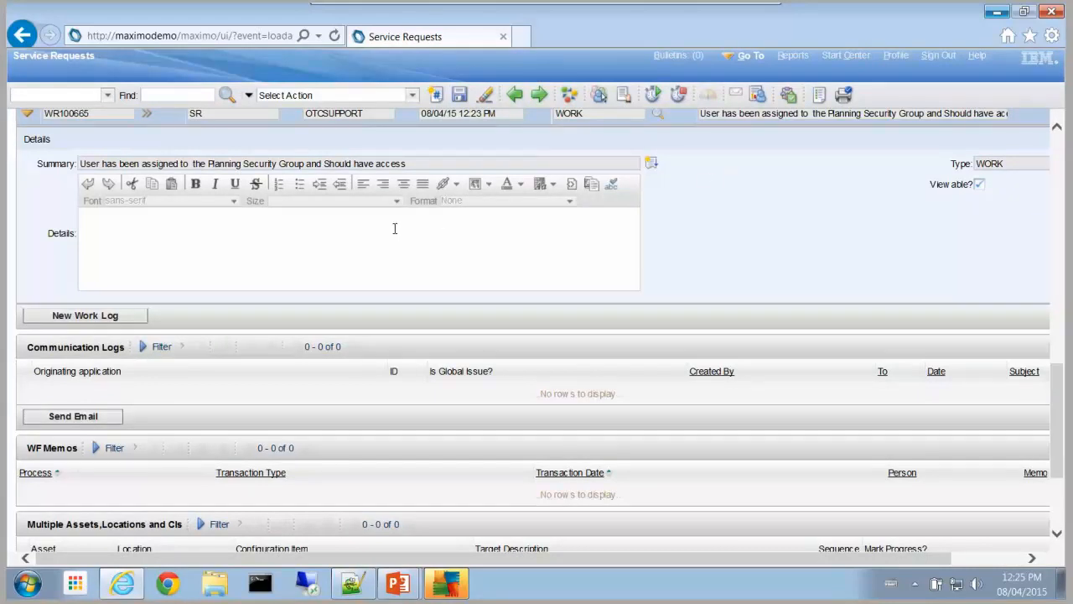
pyautogui.click(788, 97)
# Step: Sign out, then as the manager reopen WR100665 from the inbox assignments
pyautogui.click(939, 56)
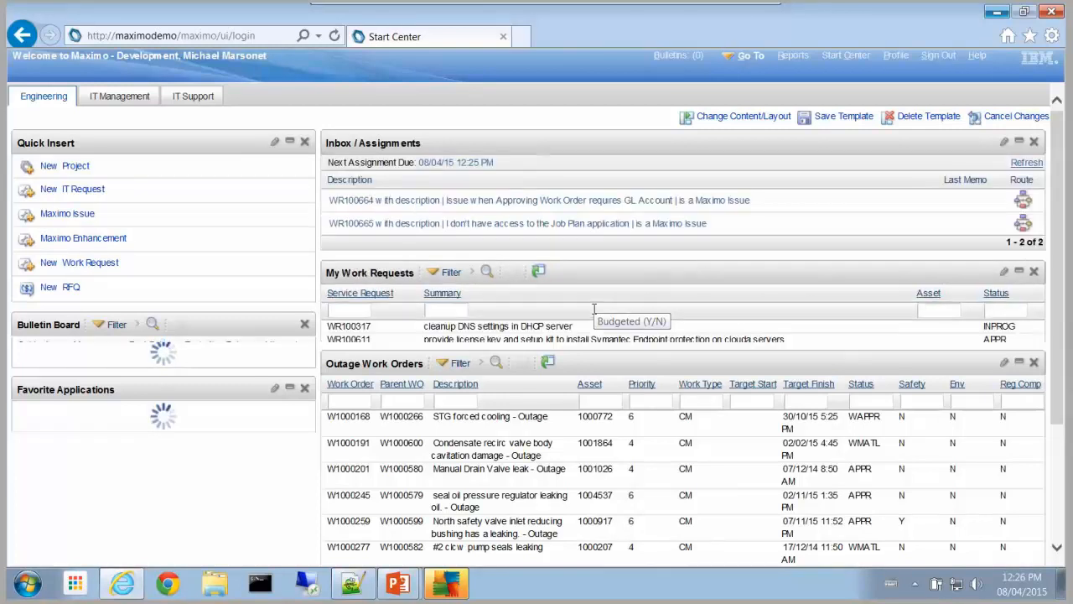
pyautogui.click(366, 224)
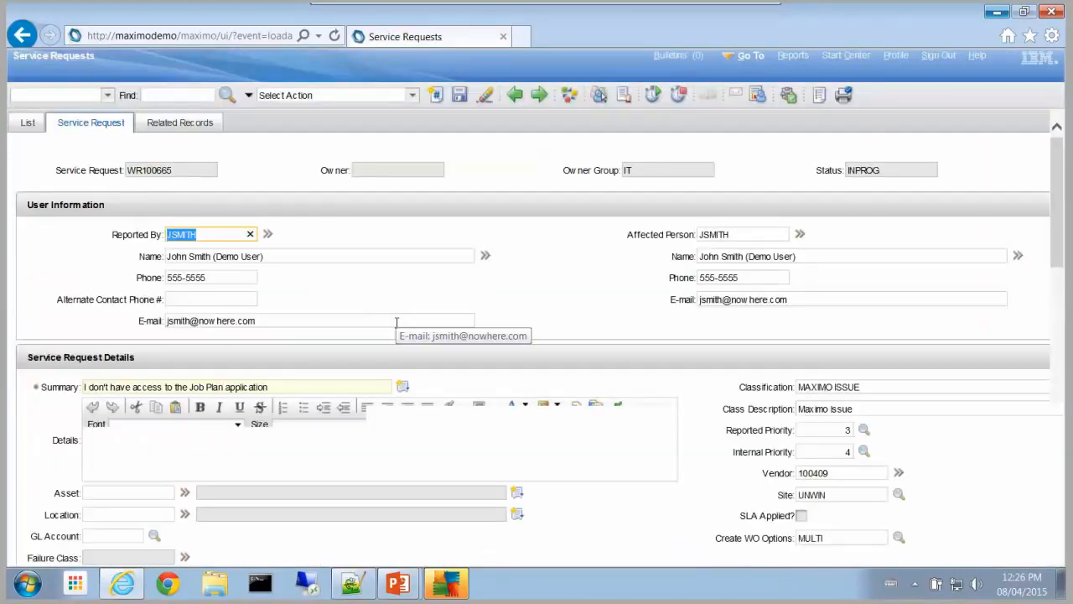
pyautogui.scroll(-3, 564, 292)
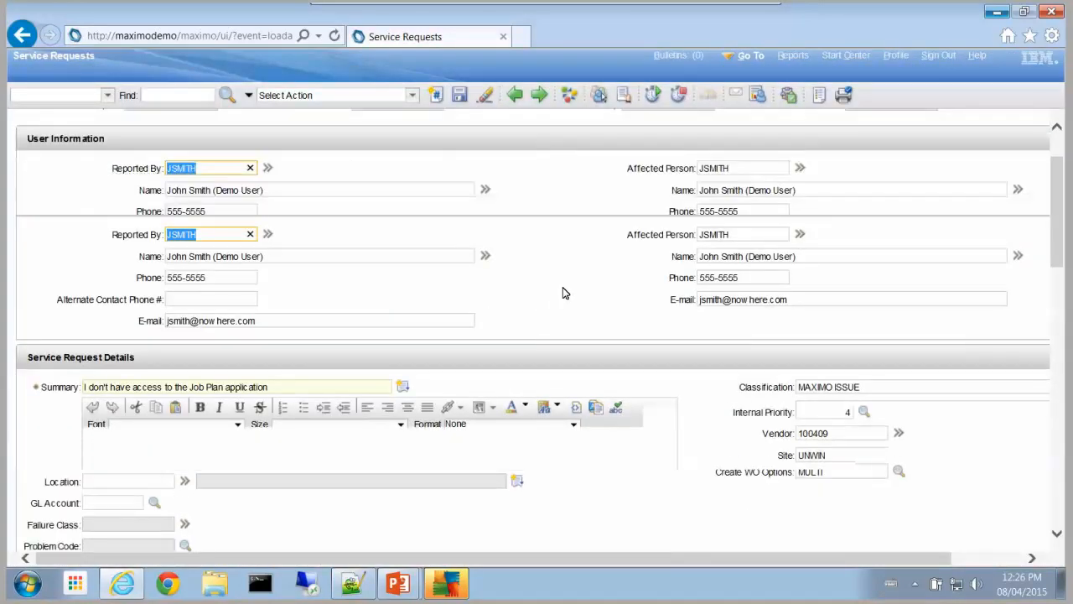
pyautogui.scroll(-3, 561, 319)
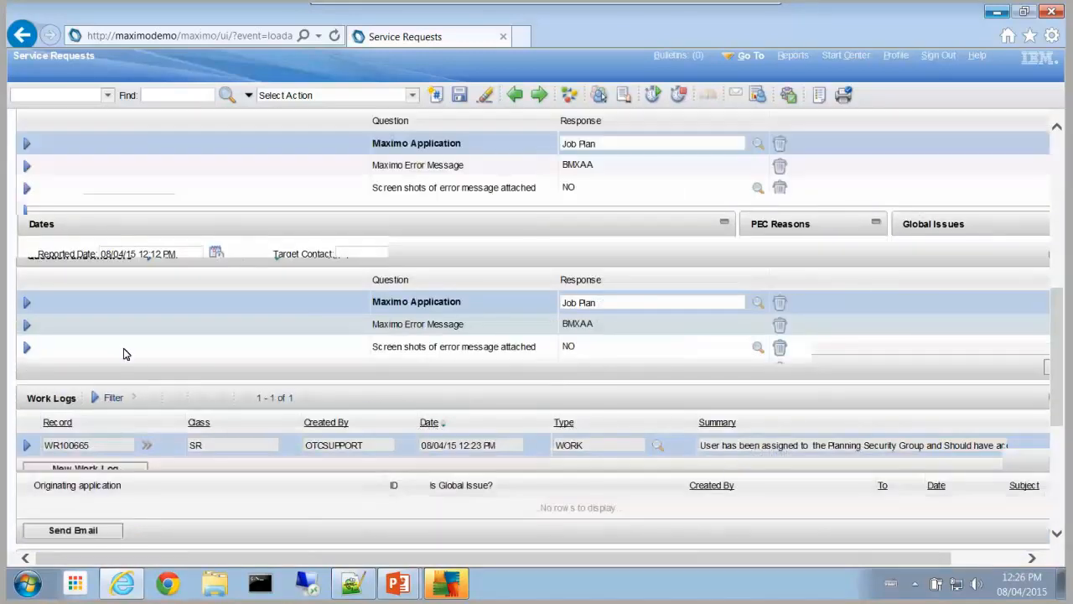
pyautogui.click(123, 342)
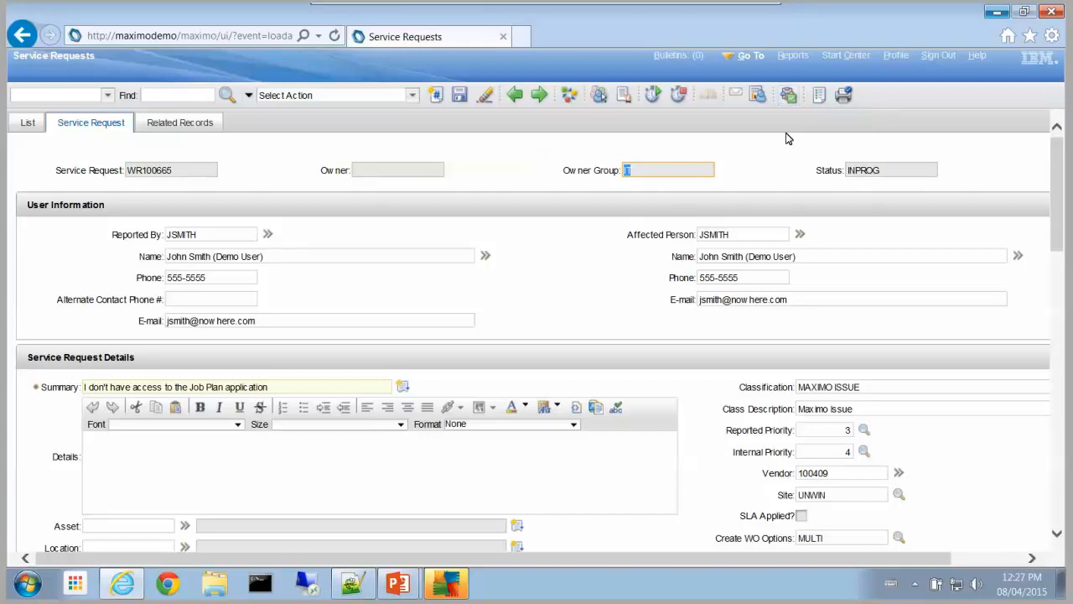
# Step: Route WR100665 through workflow with the 'Issue has been resolved' choice
pyautogui.click(789, 95)
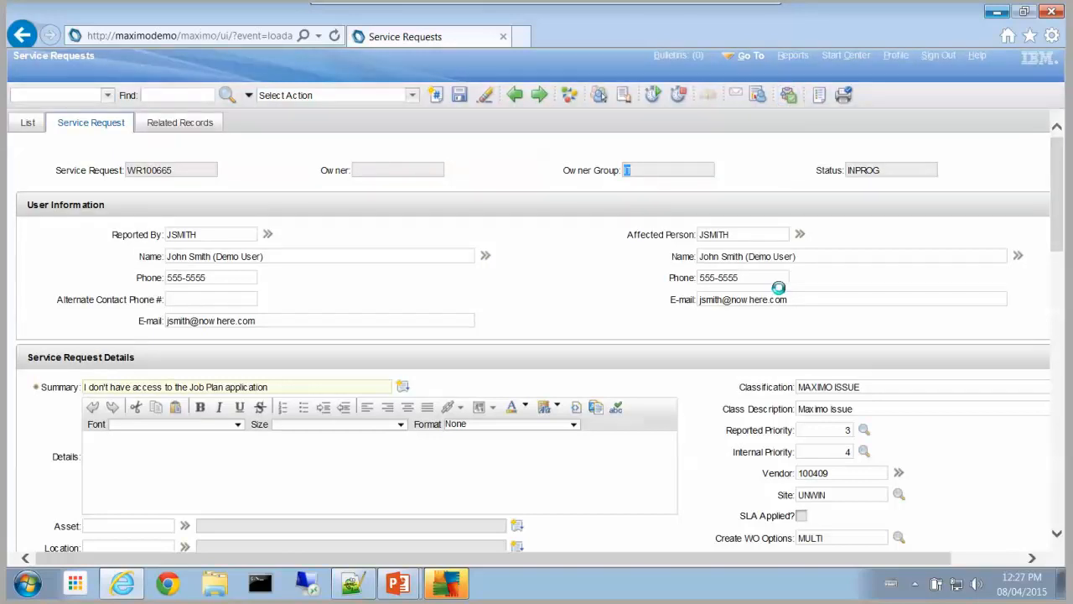
pyautogui.click(546, 414)
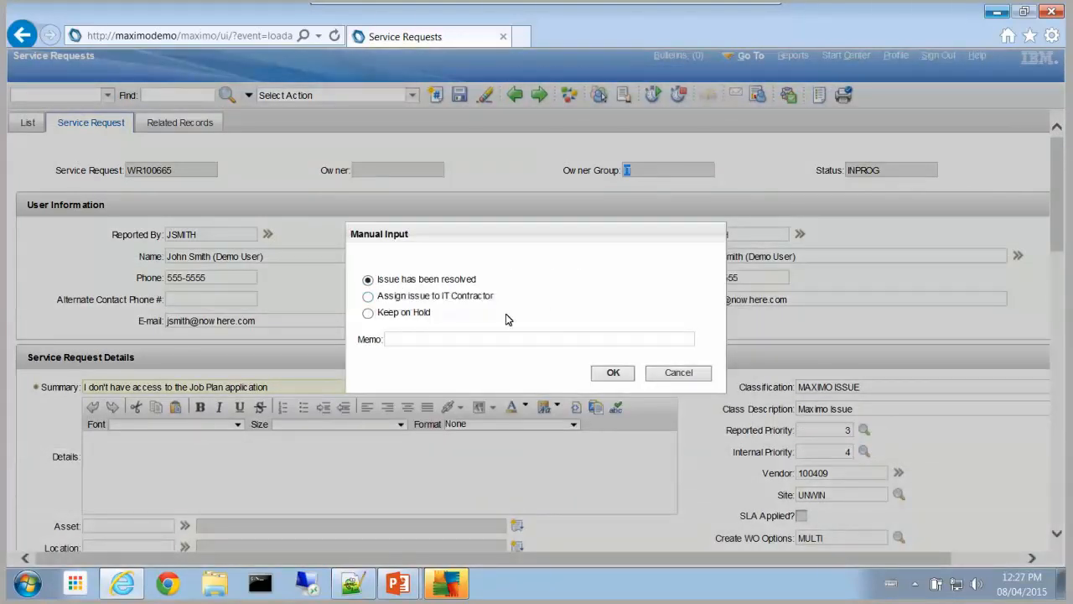
pyautogui.click(613, 379)
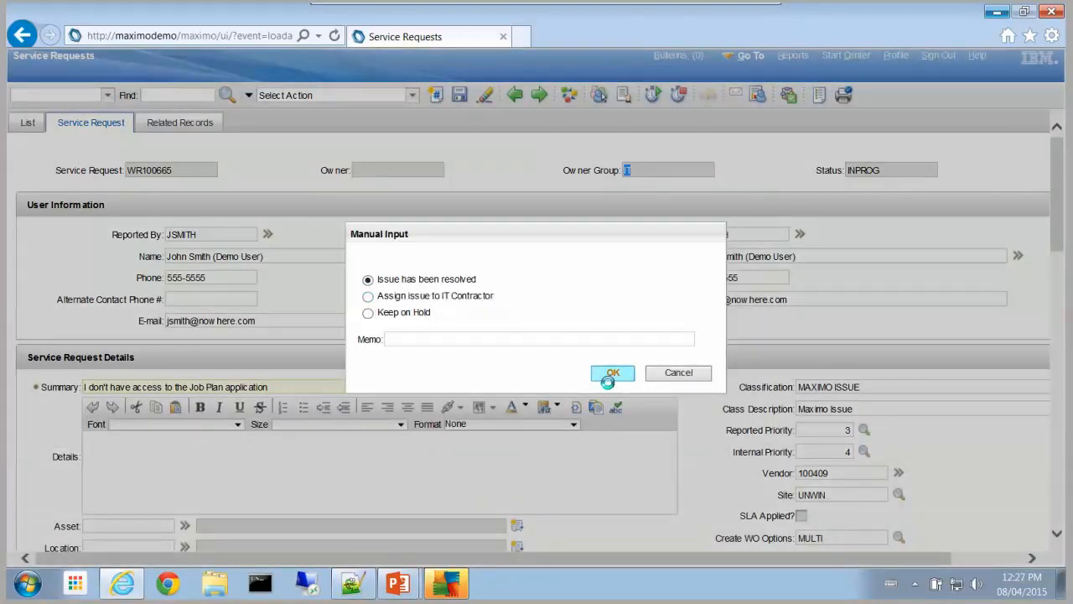
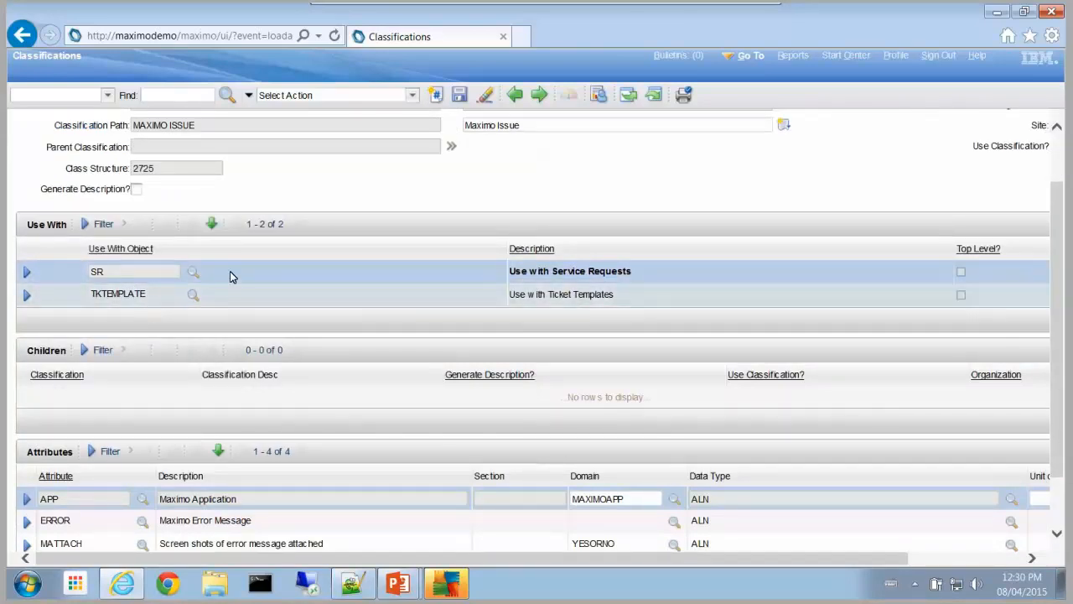
# Step: Scroll down the MAXIMO ISSUE classification to view its attributes
pyautogui.scroll(-1, 230, 271)
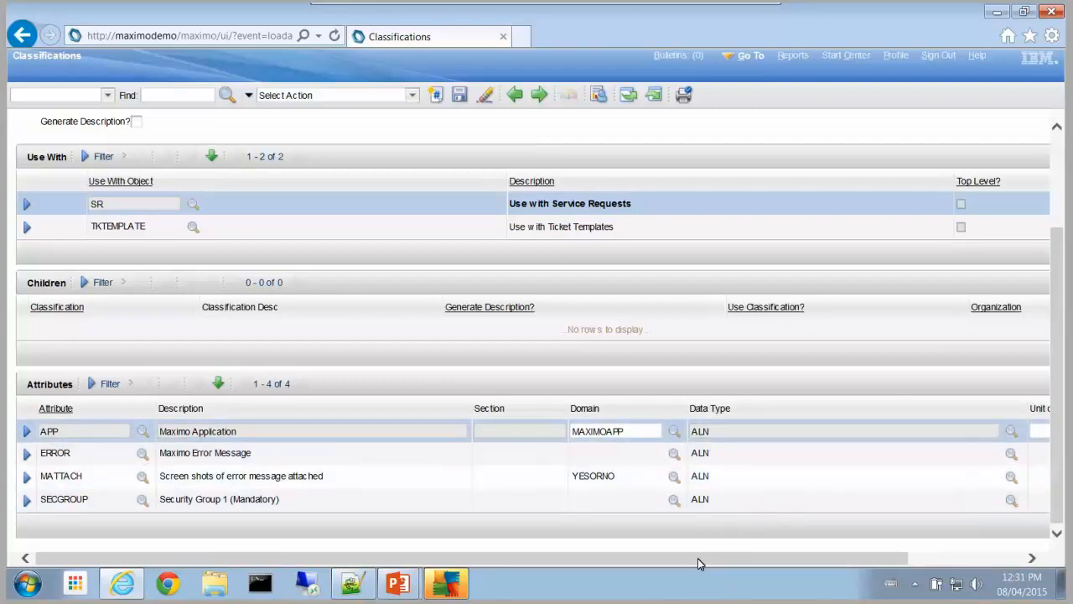
# Step: Scroll the Attributes table right to reach the Use with Object Detail column
pyautogui.hscroll(3, 698, 560)
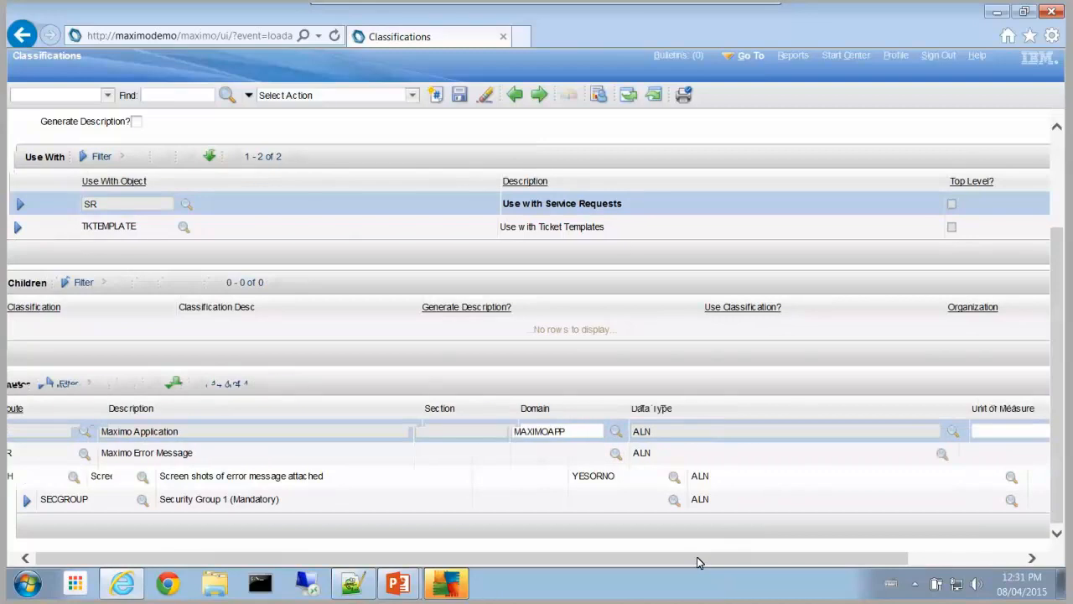
pyautogui.hscroll(2, 974, 468)
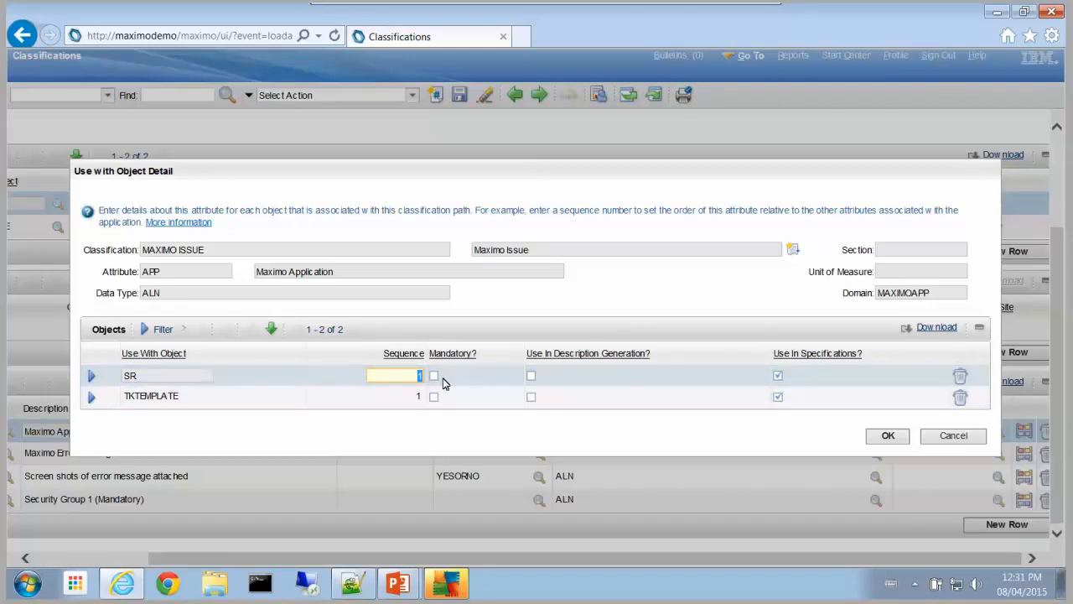
# Step: Close the APP and ERROR per-object details unchanged, then select the MATTACH attribute row
pyautogui.click(938, 436)
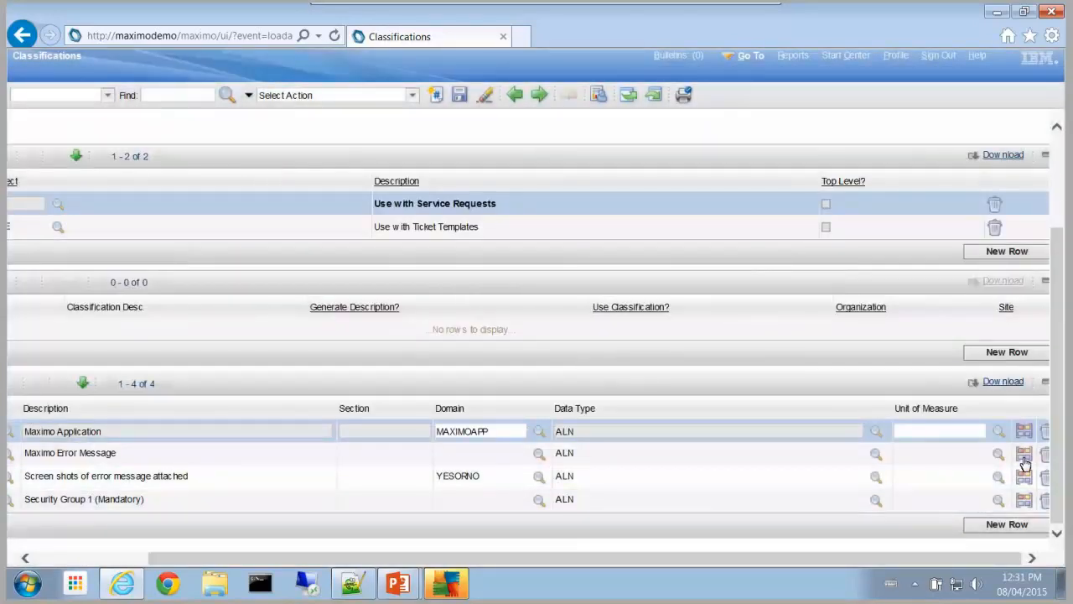
pyautogui.click(1023, 457)
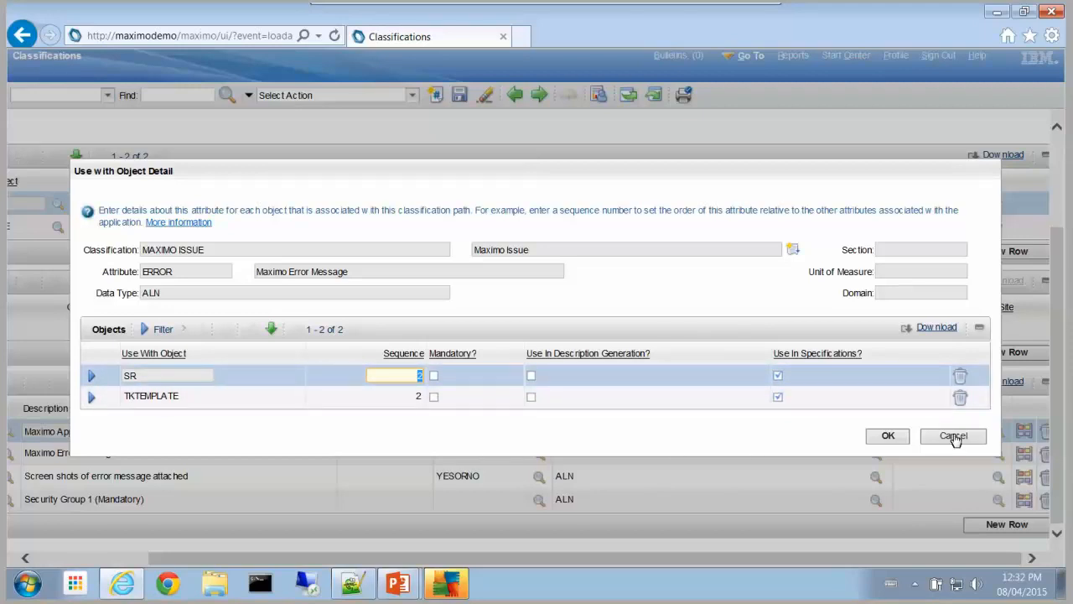
pyautogui.click(954, 436)
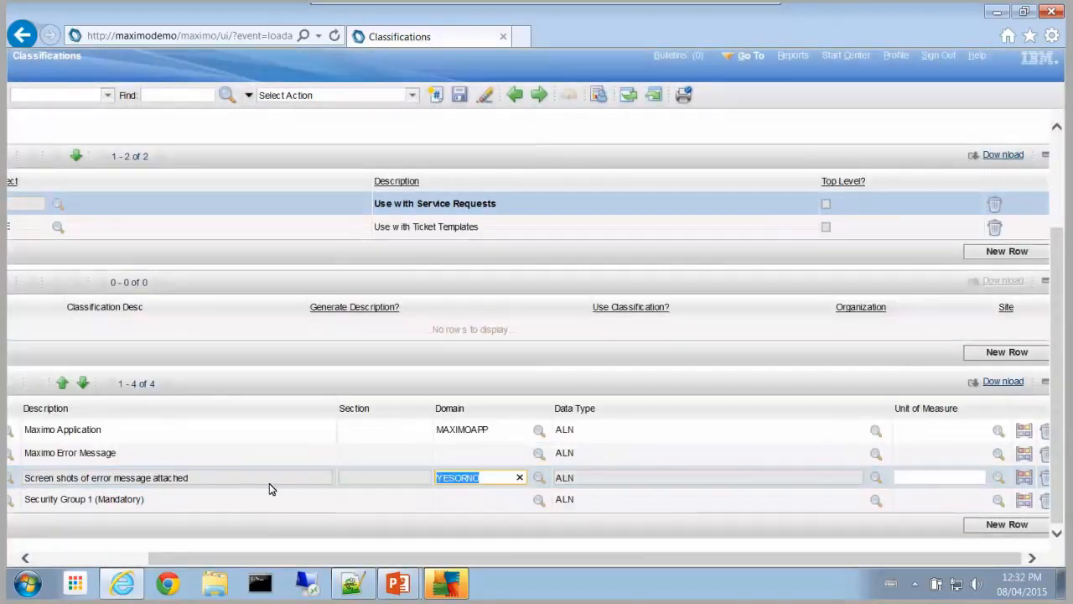
pyautogui.click(199, 478)
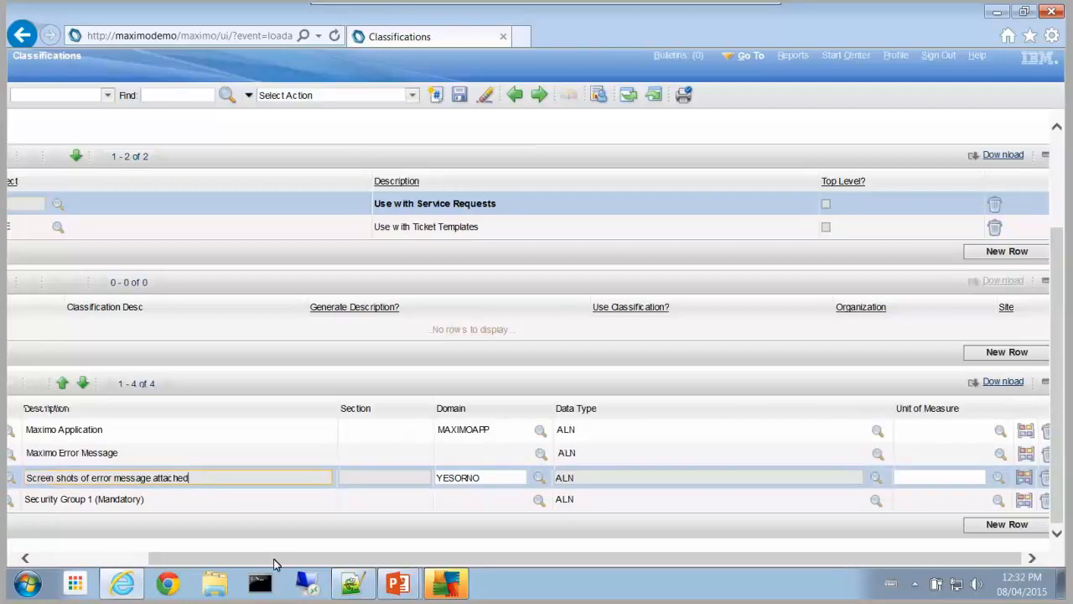
# Step: Make the SECGROUP (Security Group 1) attribute mandatory for SR and confirm
pyautogui.moveTo(275, 565); pyautogui.dragTo(394, 567)
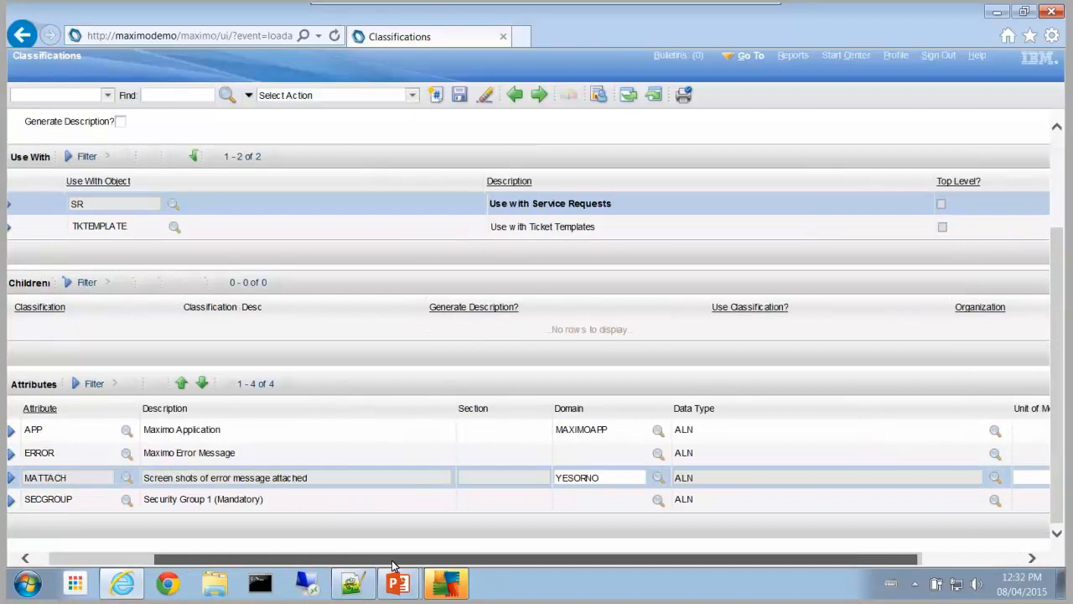
pyautogui.moveTo(480, 552); pyautogui.dragTo(505, 553)
pyautogui.moveTo(799, 555); pyautogui.dragTo(876, 560)
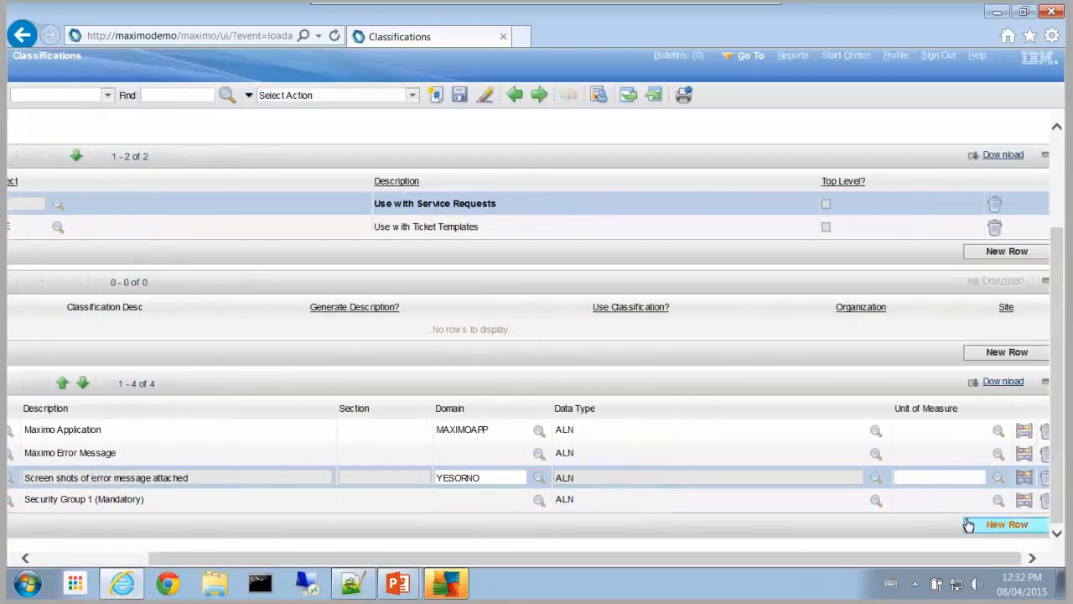
pyautogui.click(1025, 501)
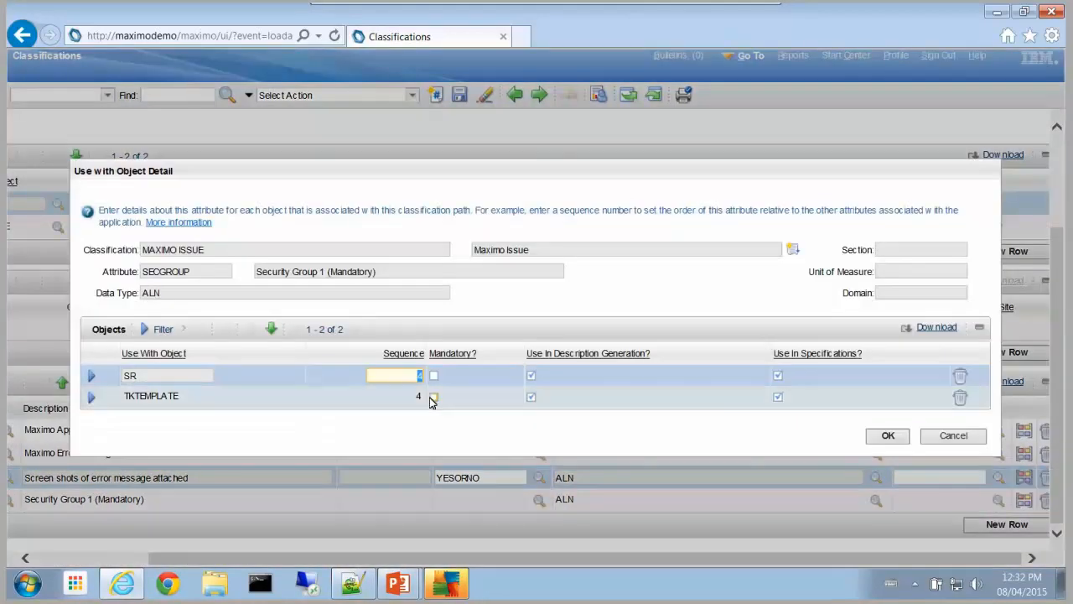
pyautogui.click(433, 376)
pyautogui.click(885, 435)
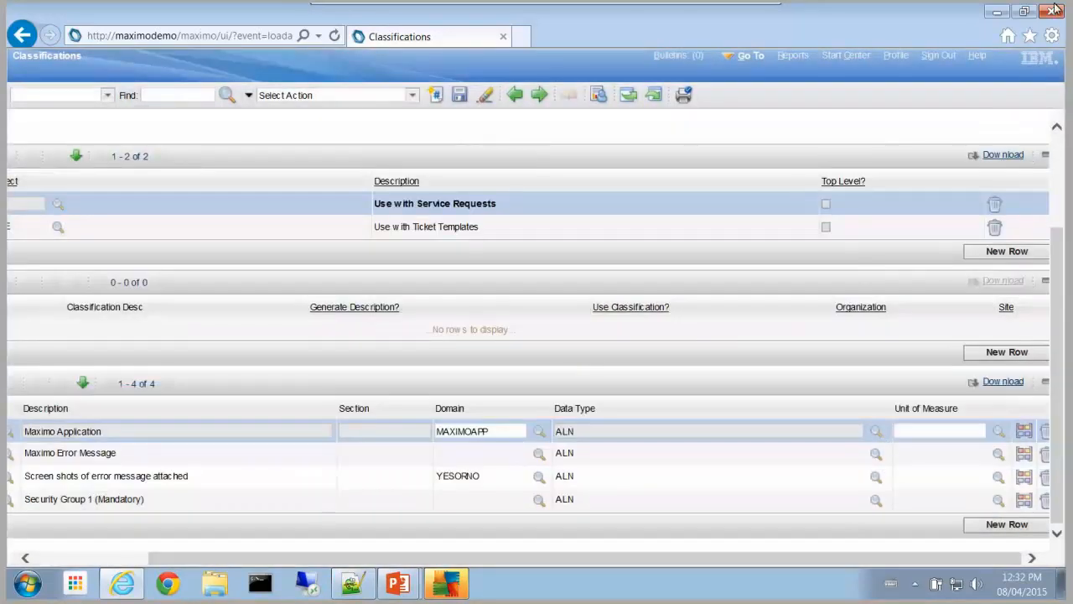
pyautogui.moveTo(650, 24)
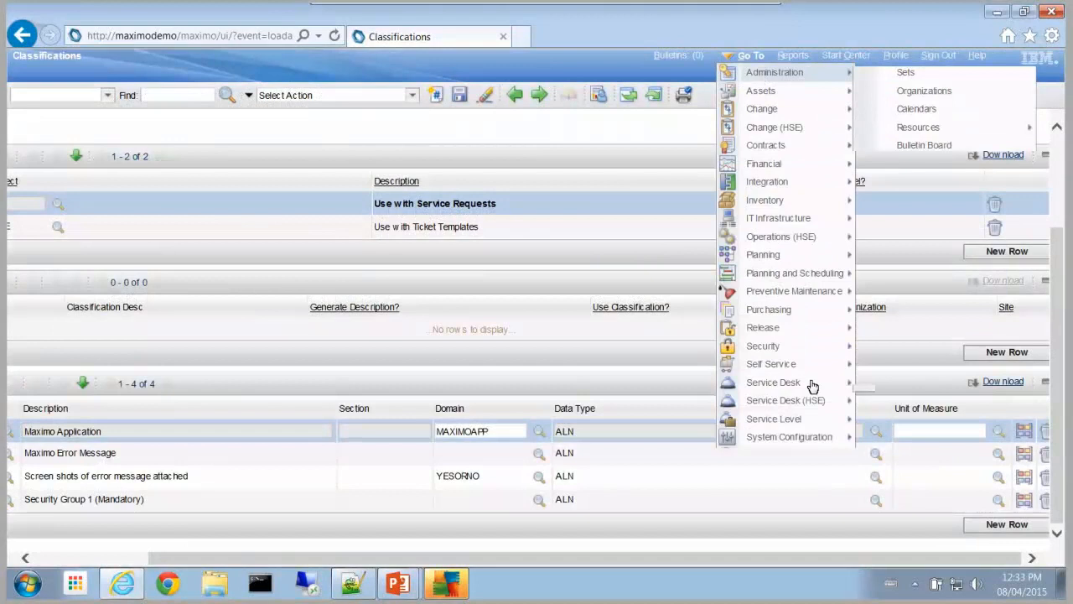
# Step: Find templates matching 'max' in Ticket Templates and open MAXISSUE
pyautogui.moveTo(812, 384)
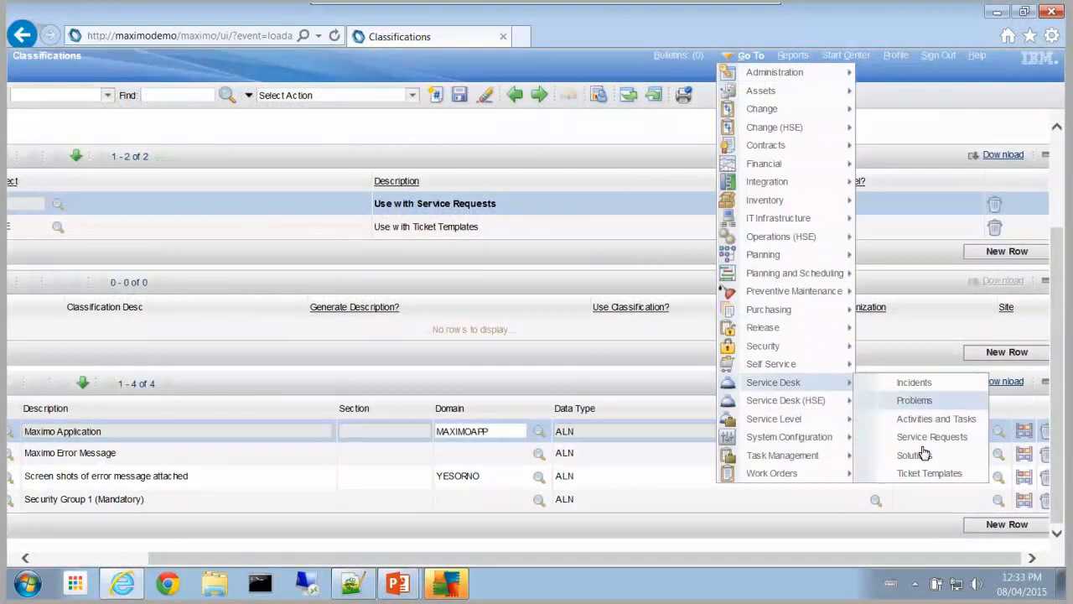
pyautogui.click(922, 476)
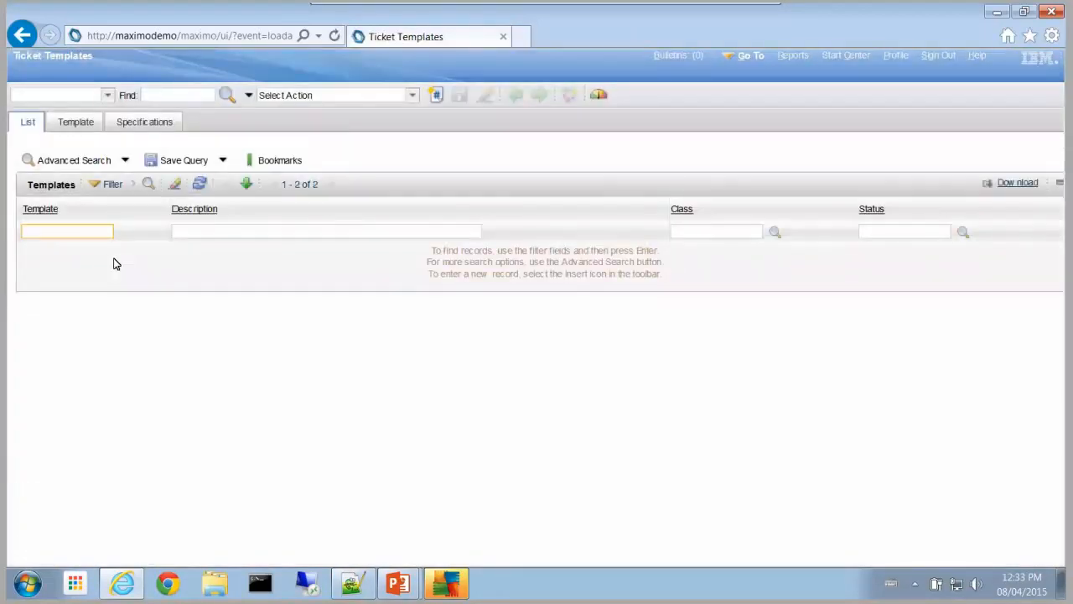
pyautogui.write('max')
pyautogui.press('Return')
pyautogui.click(39, 275)
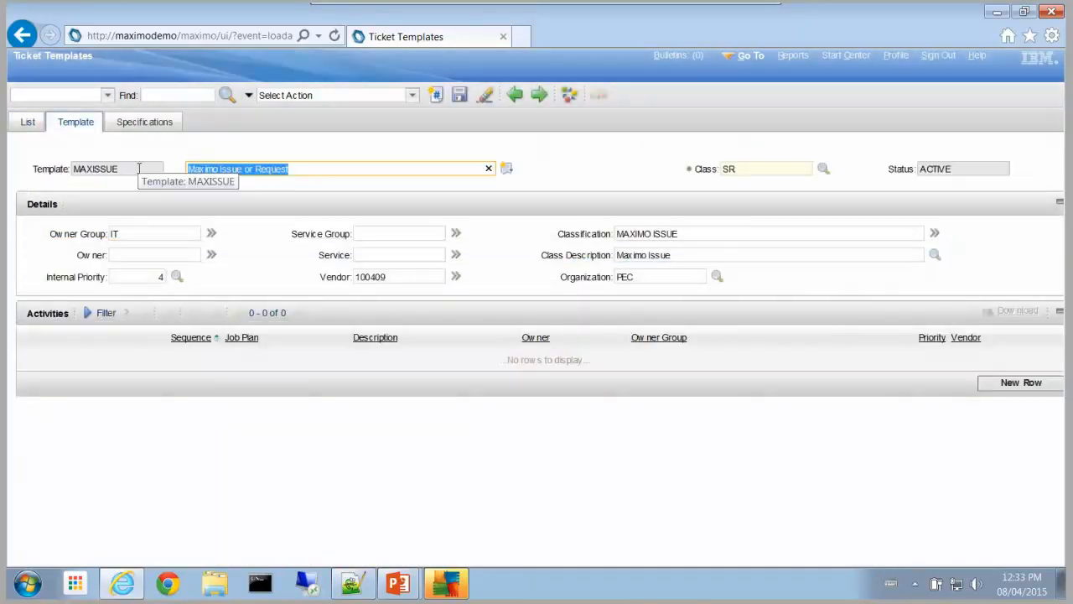
# Step: Review MAXISSUE's Owner Group, Internal Priority, Vendor and Classification values
pyautogui.click(167, 233)
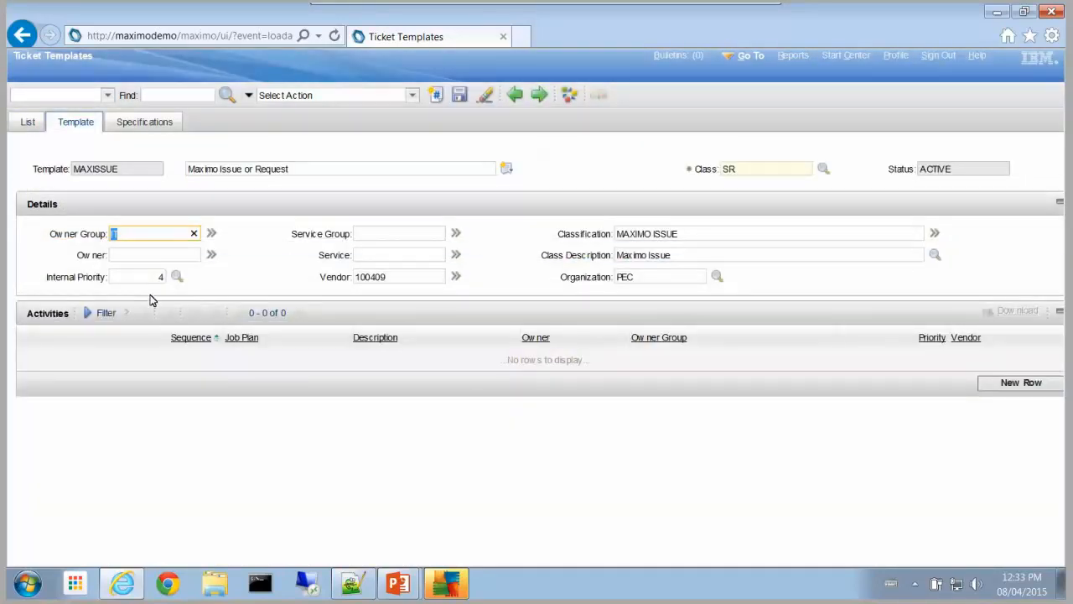
pyautogui.press('Tab')
pyautogui.press('Tab')
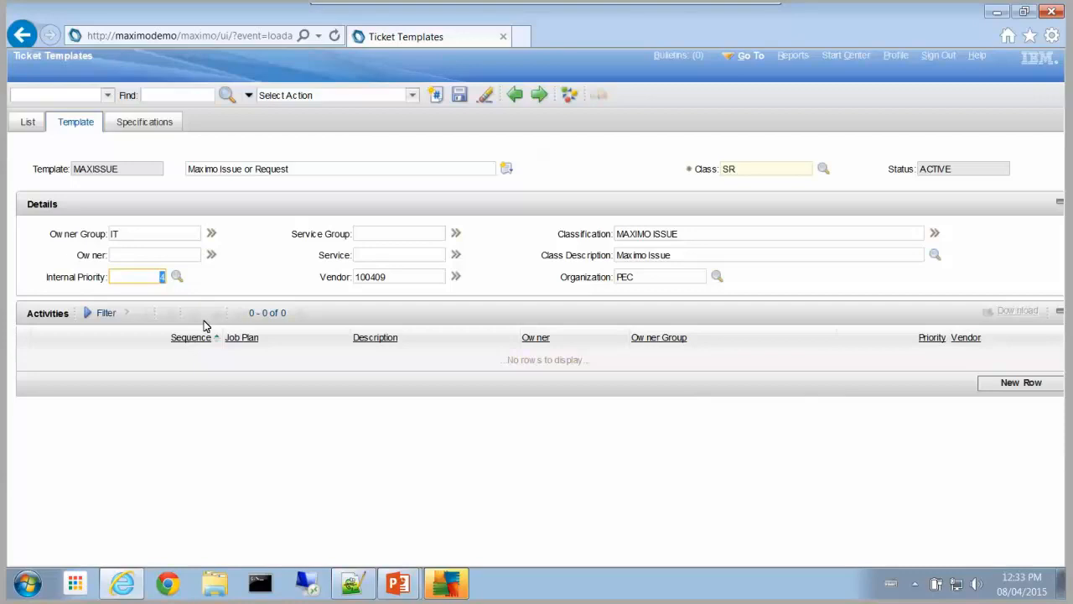
pyautogui.press('Tab')
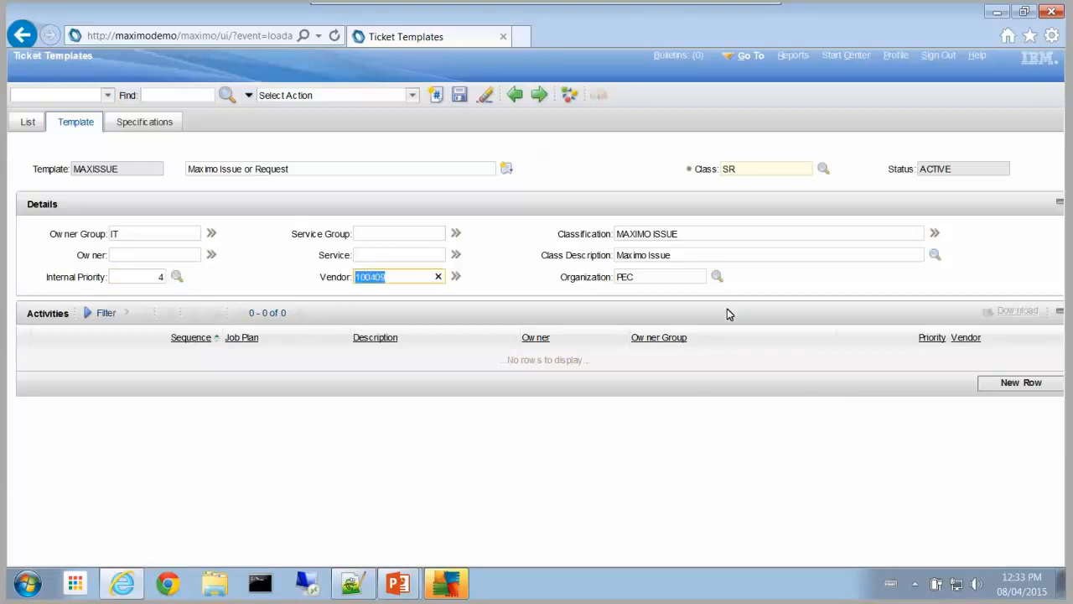
pyautogui.press('Tab')
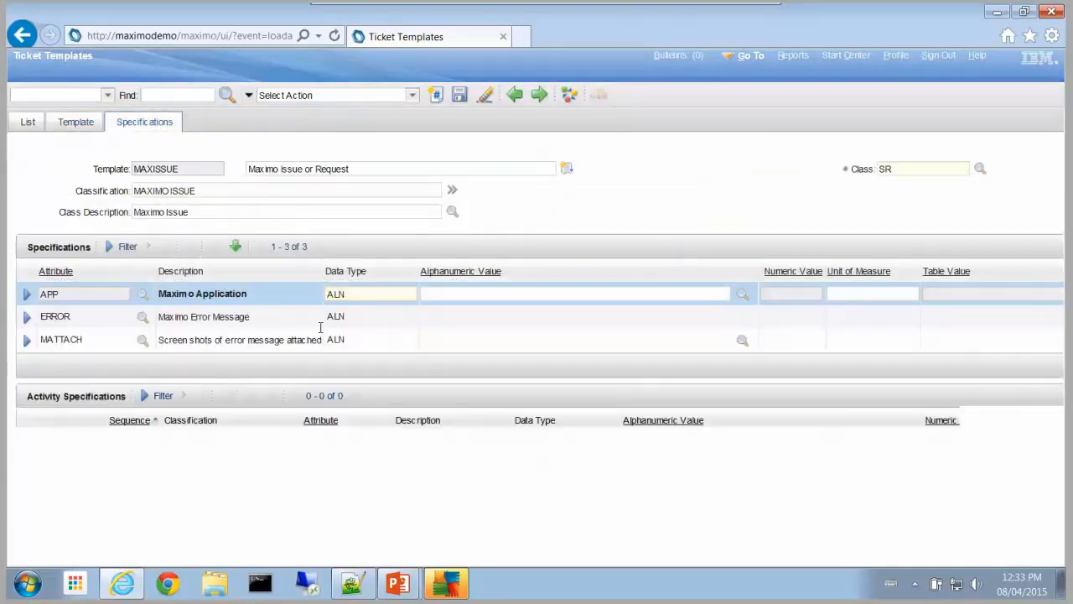
# Step: Move to the MAXENHANCE template and review its main details, including Internal Priority
pyautogui.click(538, 95)
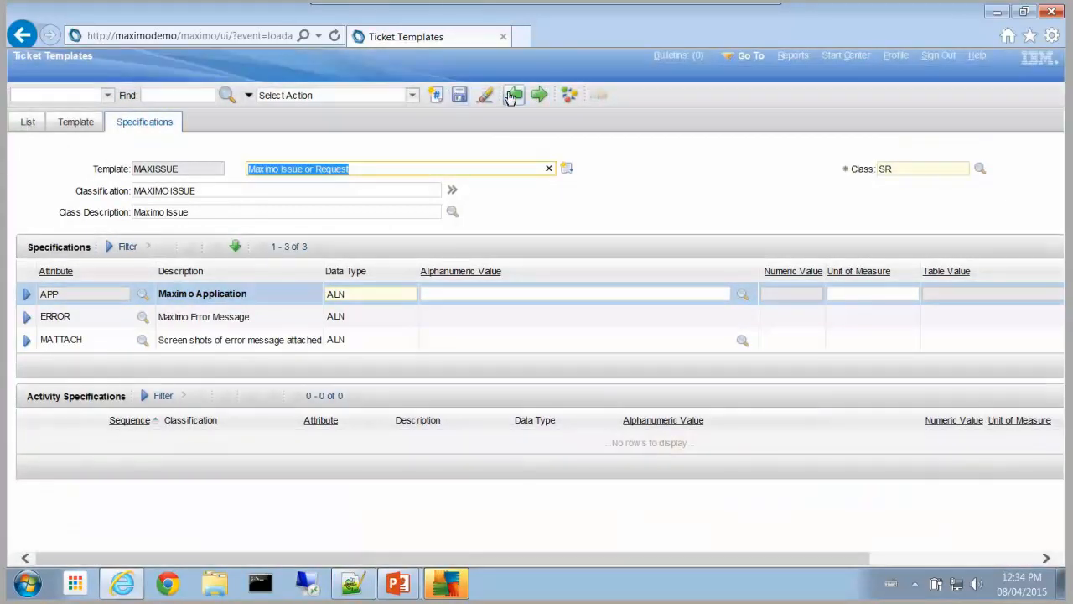
pyautogui.click(513, 95)
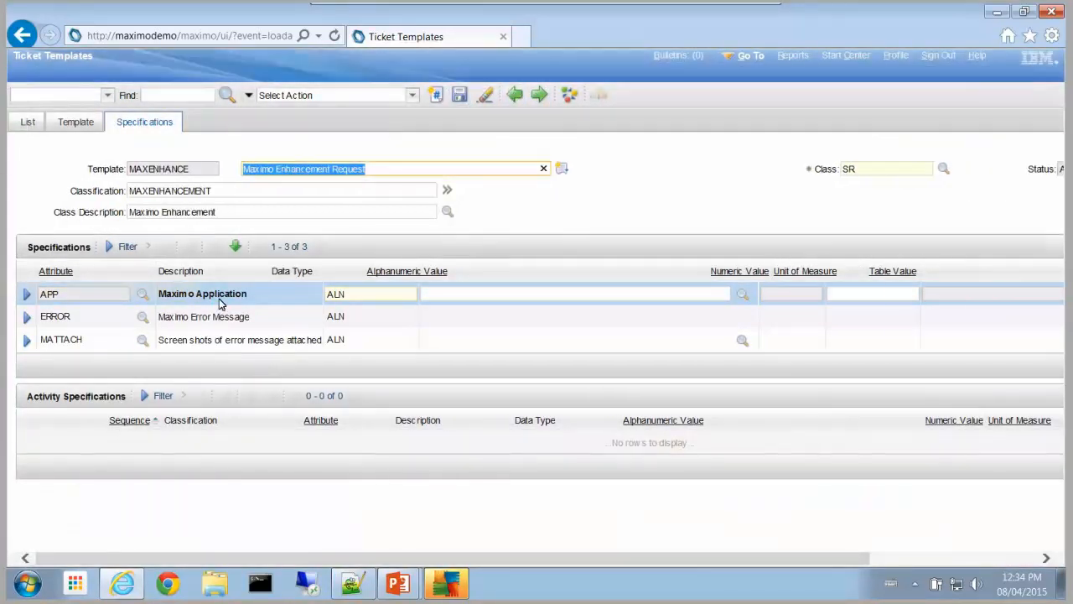
pyautogui.click(74, 124)
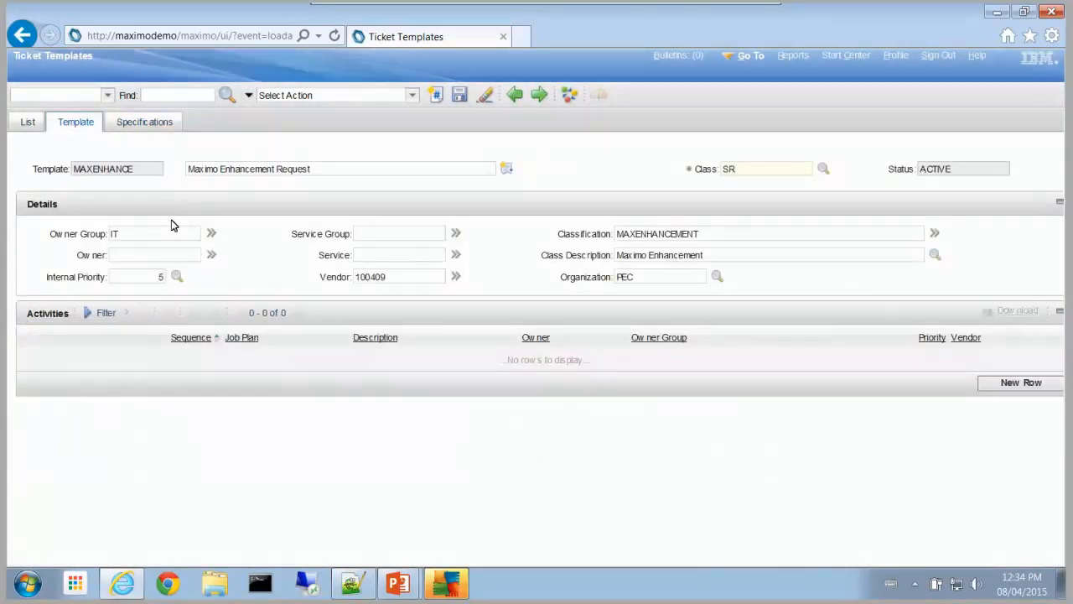
pyautogui.click(146, 276)
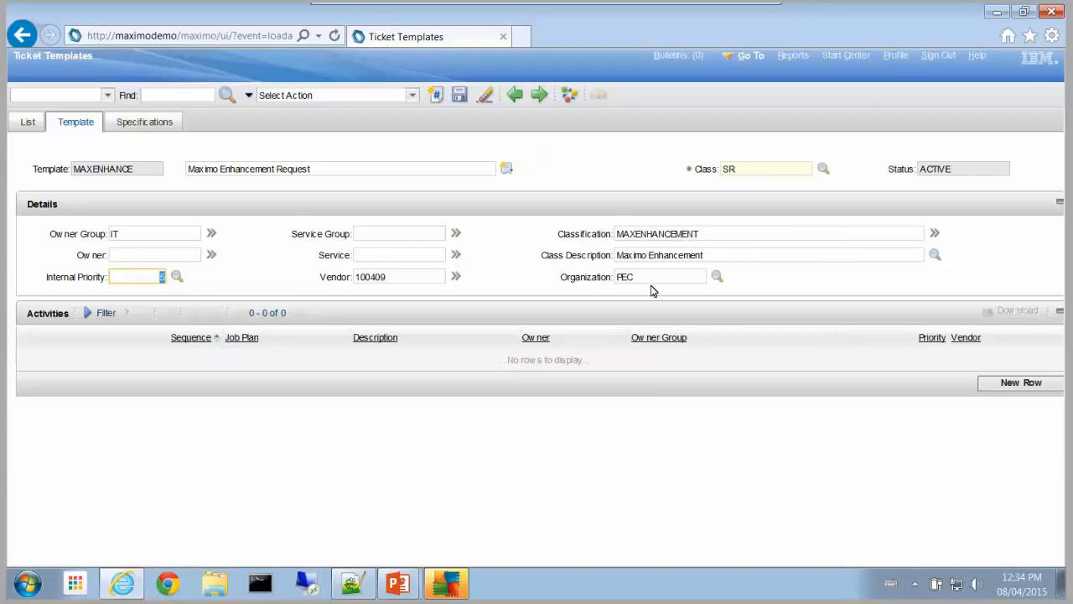
pyautogui.hotkey('alt', 'Tab')
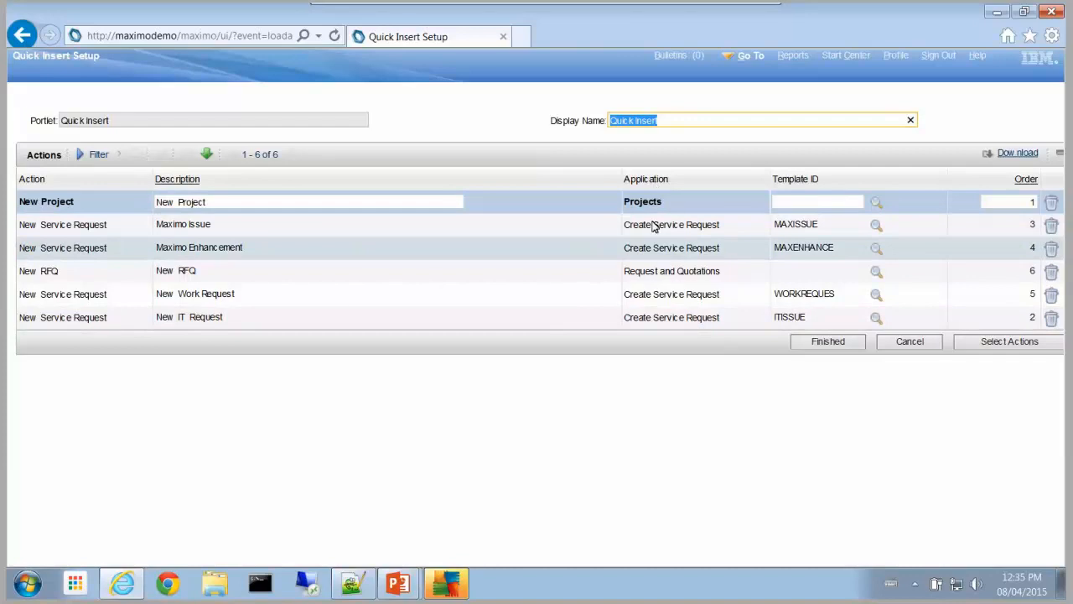
# Step: Check the Maximo Issue and Maximo Enhancement actions' linked templates, then return to Start Center
pyautogui.click(633, 249)
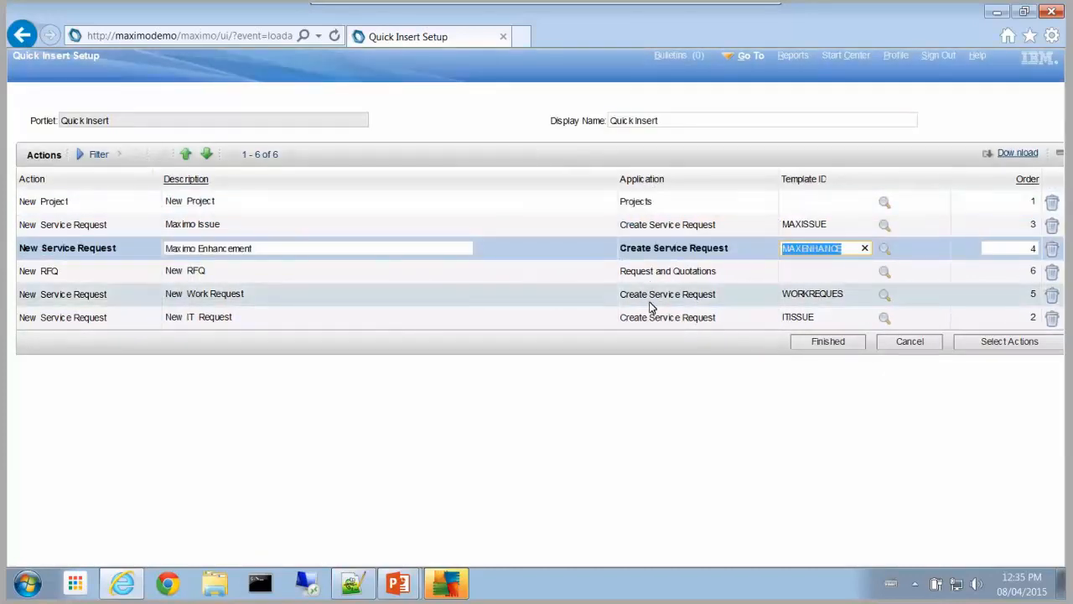
pyautogui.click(649, 306)
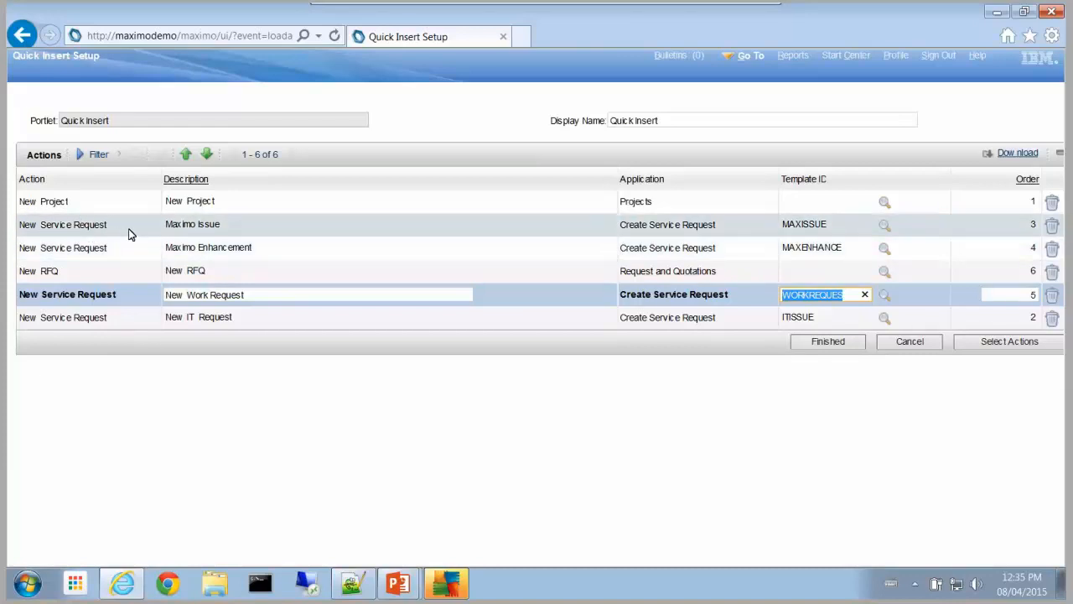
pyautogui.click(225, 225)
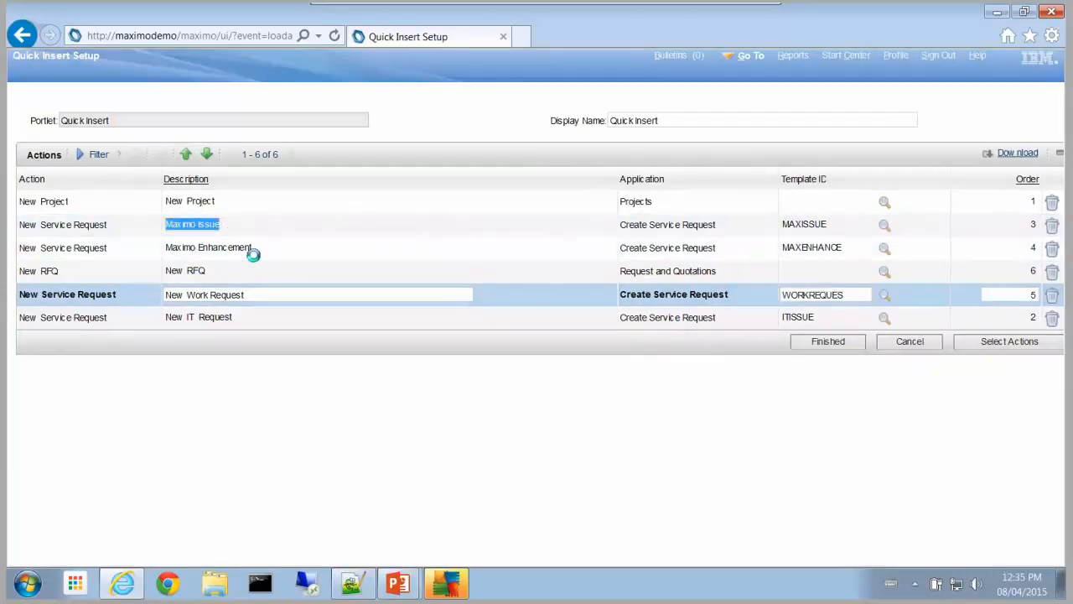
pyautogui.click(298, 248)
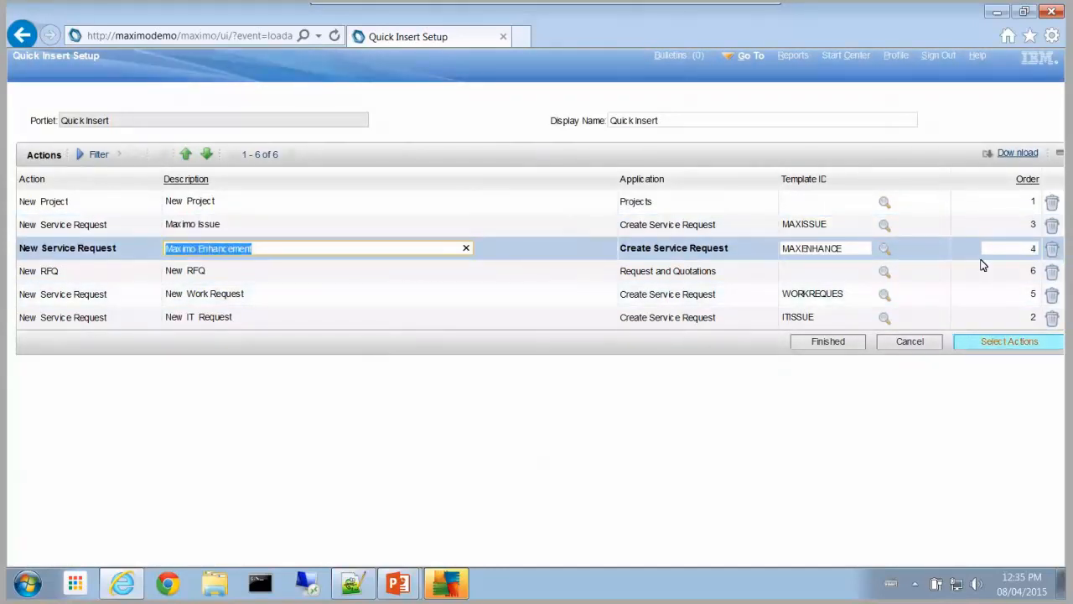
pyautogui.click(843, 244)
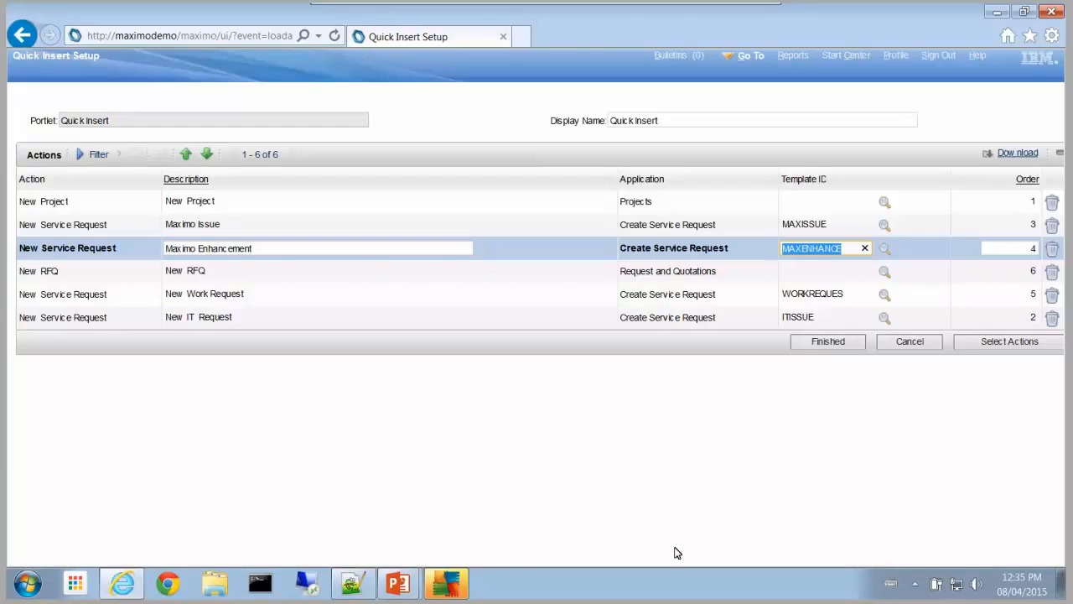
pyautogui.click(831, 60)
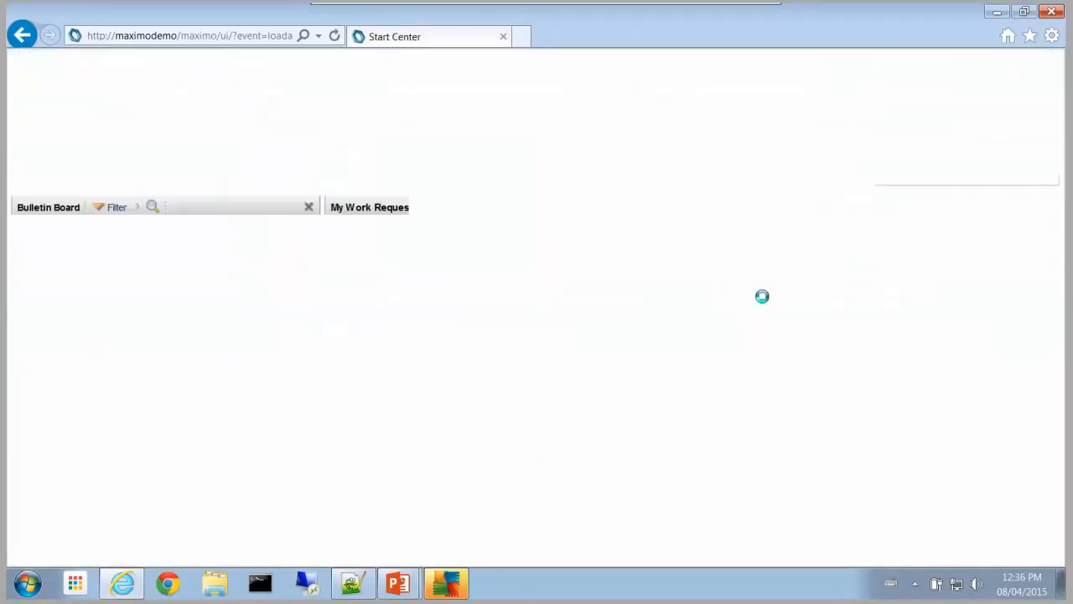